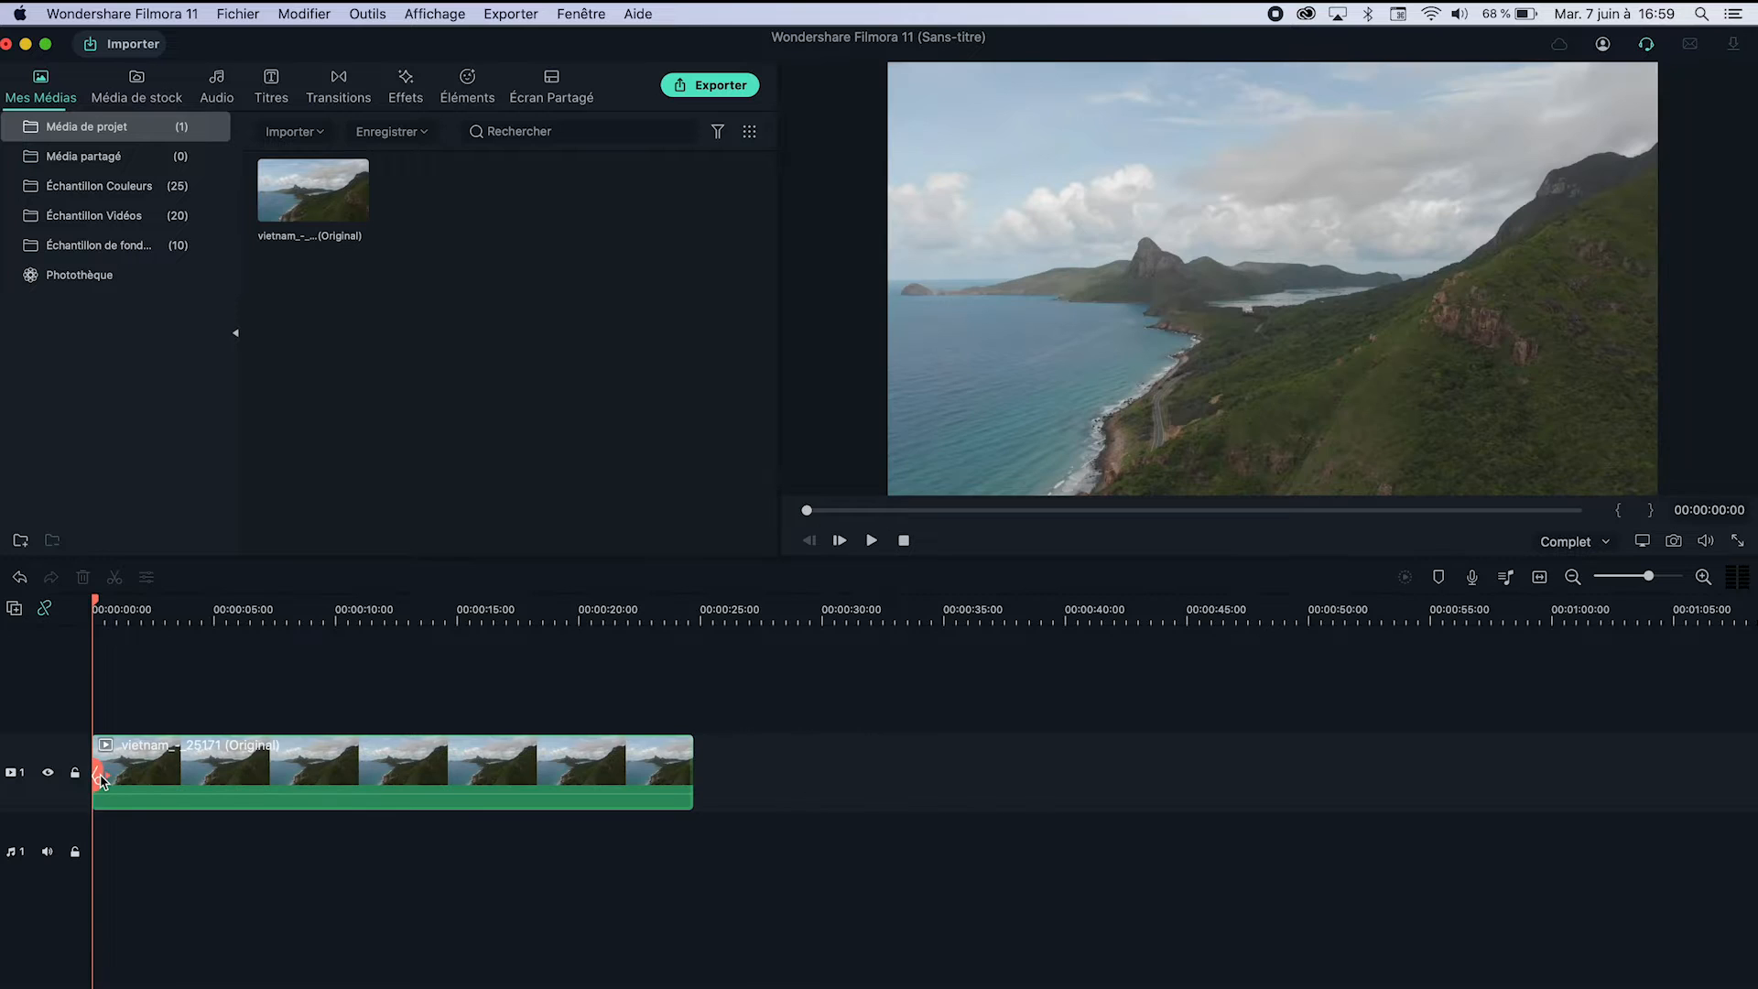
- Add the Porte Horizontale 2 transition to the start of the Vietnam clip and lengthen it to about 6 seconds
{"action": "left_click", "coordinate": [220, 778]}
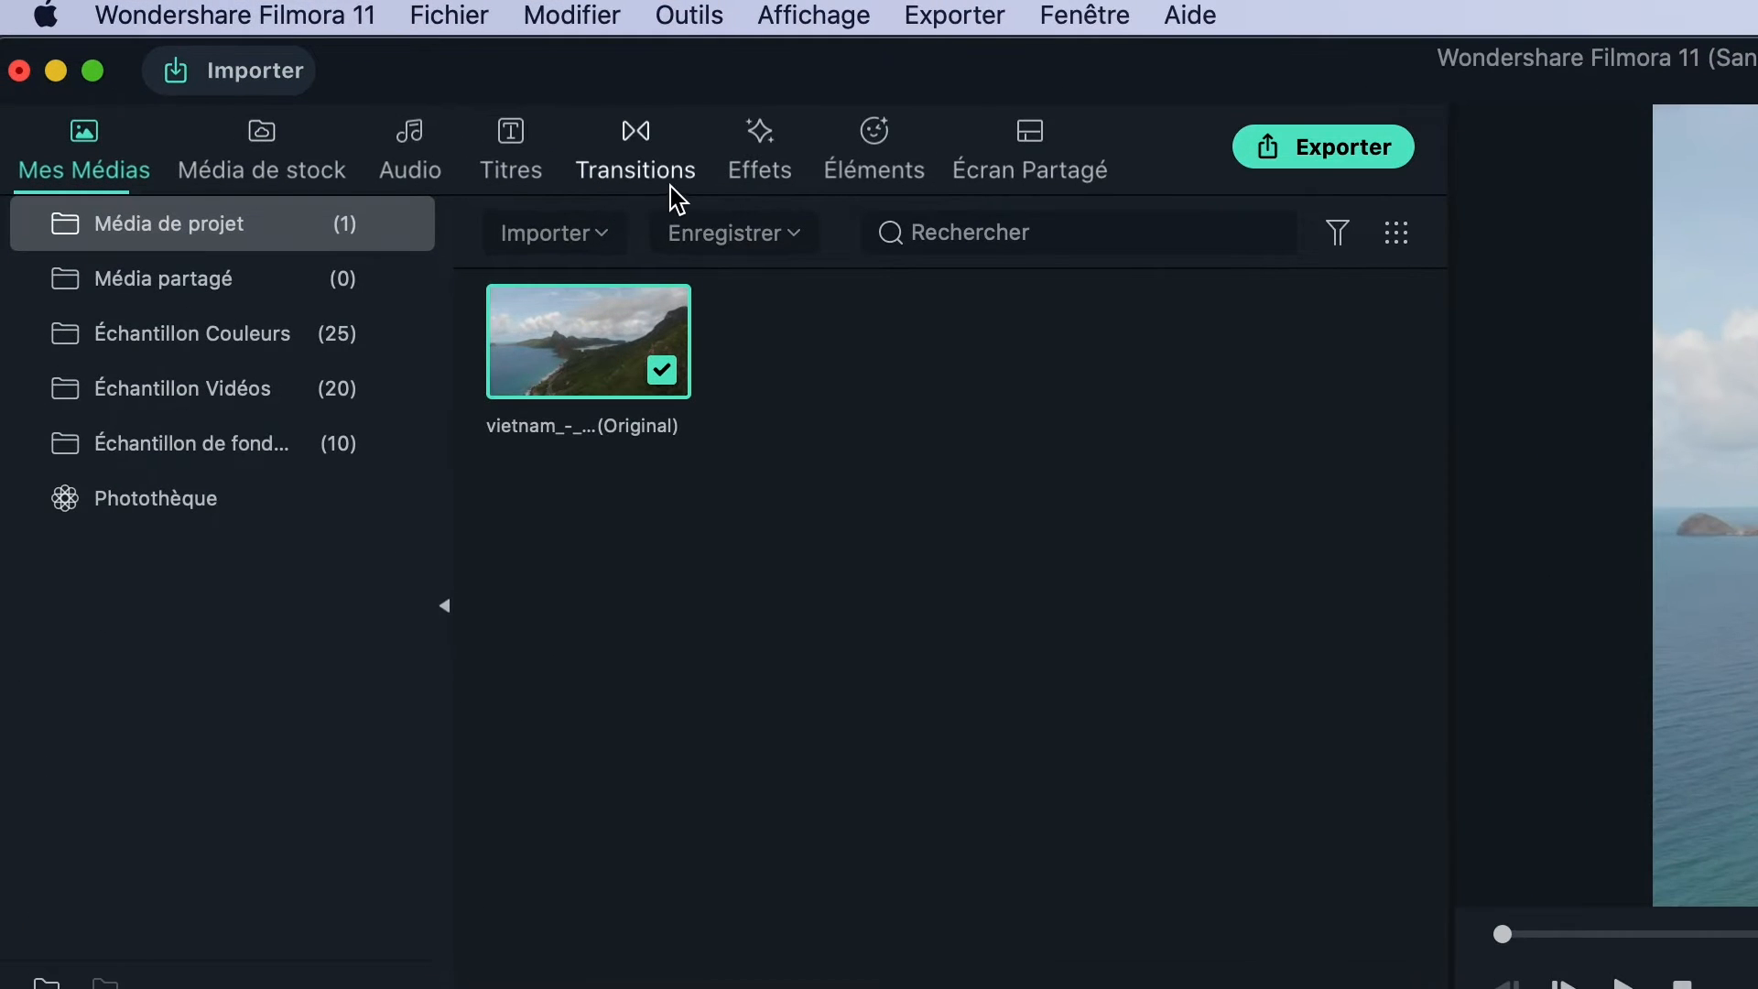
{"action": "left_click", "coordinate": [652, 178]}
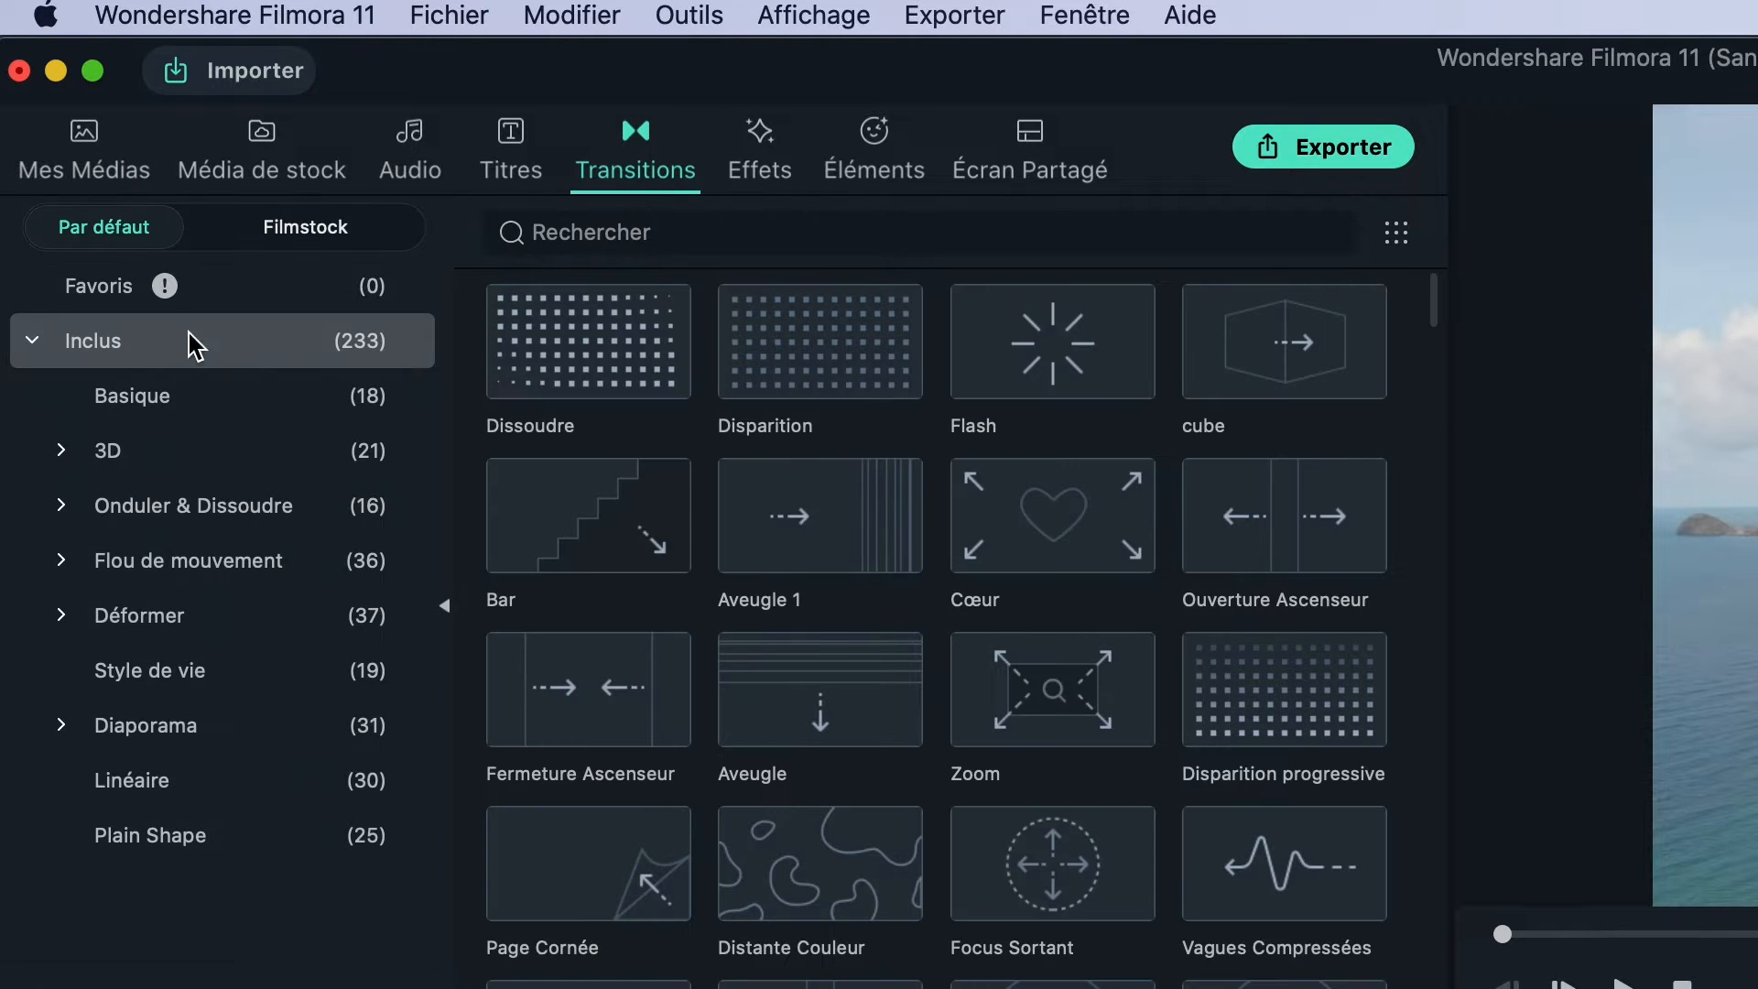
{"action": "scroll", "coordinate": [797, 773], "scroll_direction": "down", "scroll_amount": 20}
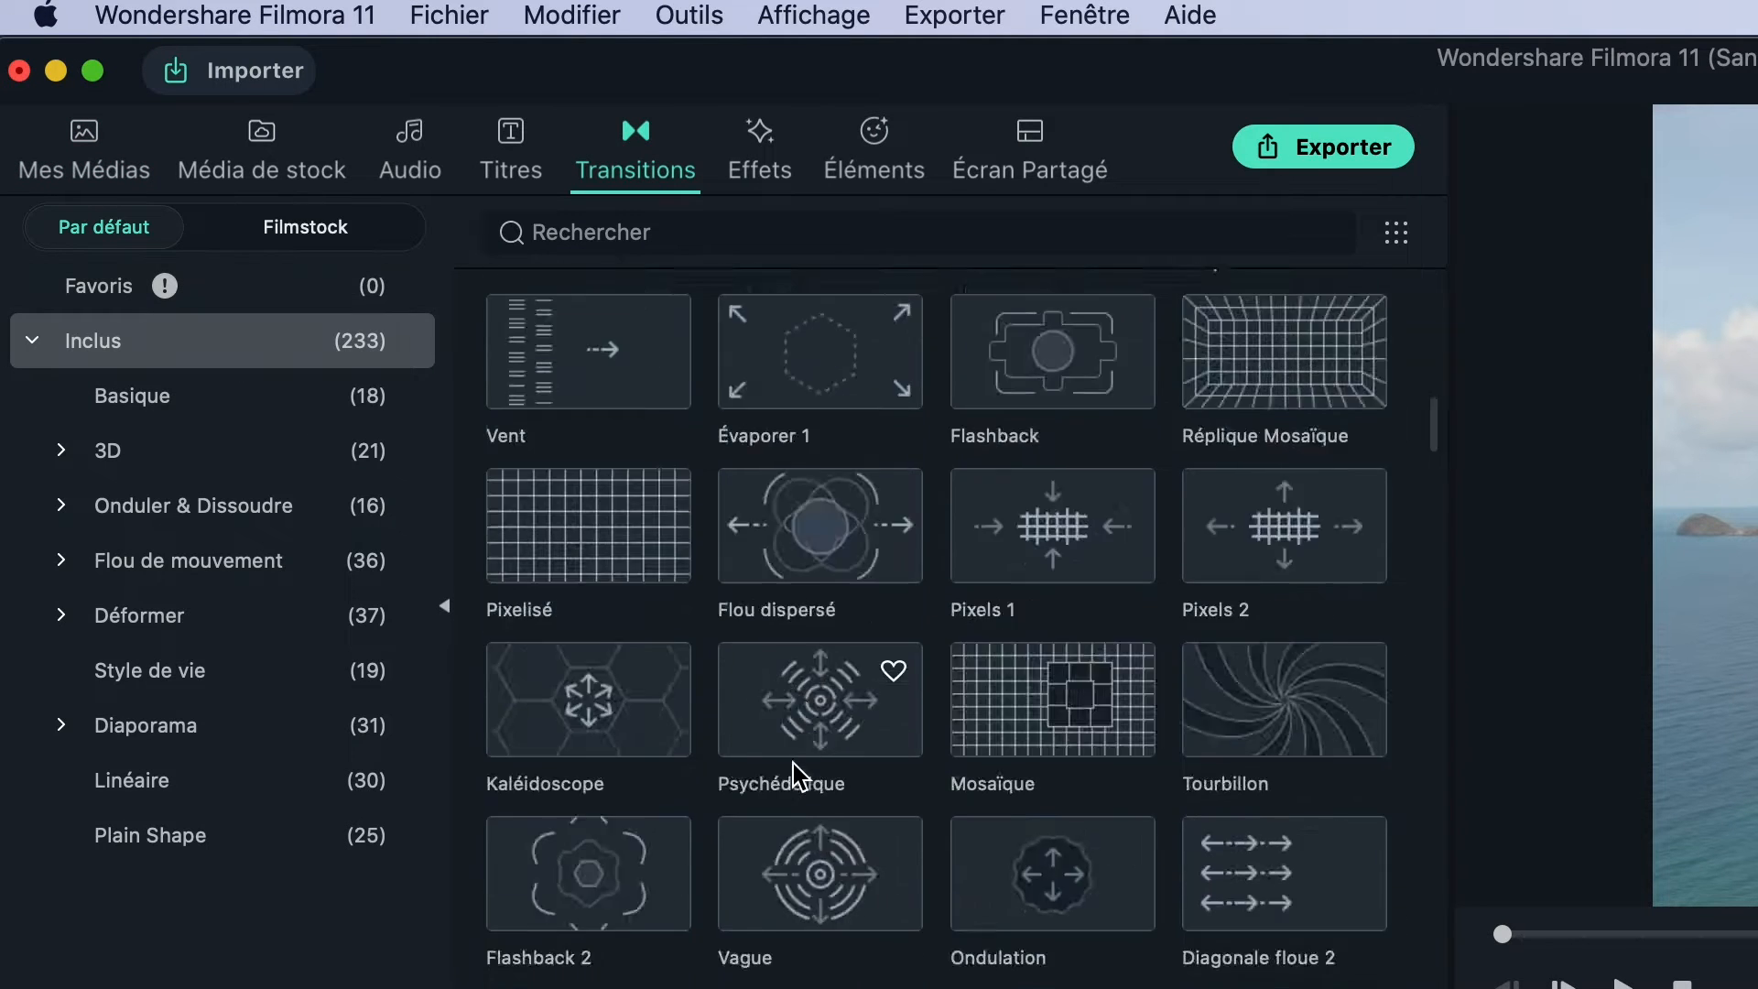
{"action": "scroll", "coordinate": [801, 776], "scroll_direction": "down", "scroll_amount": 20}
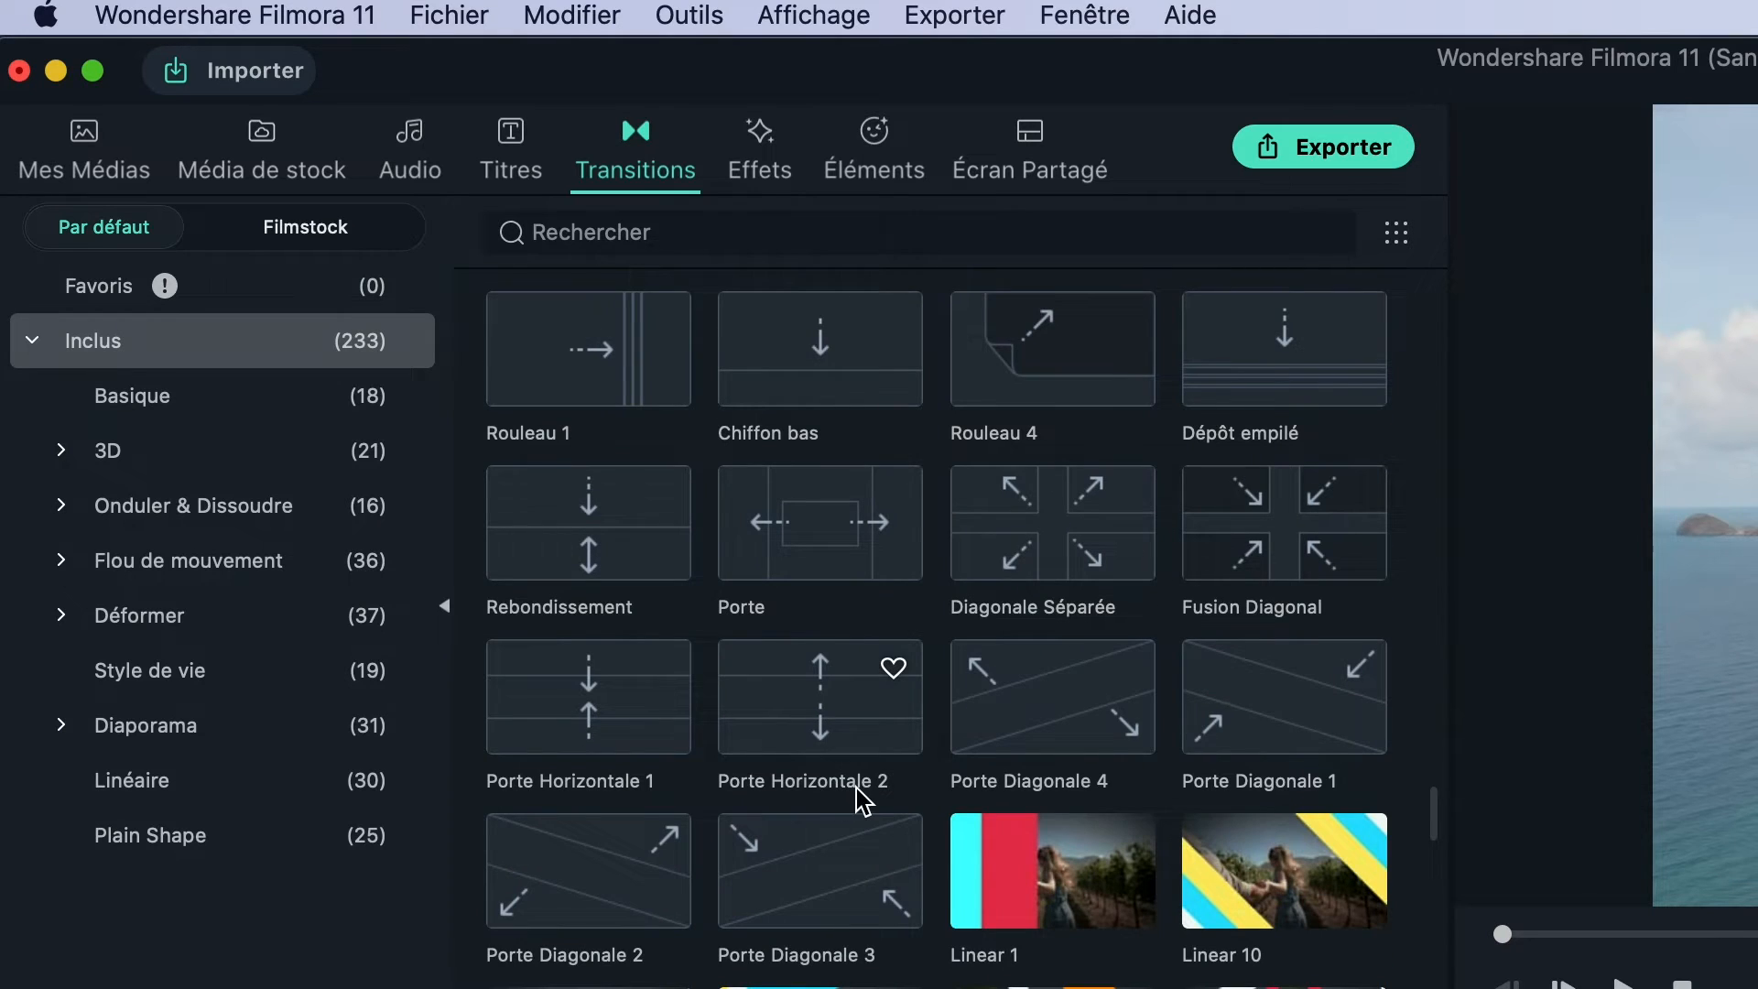
{"action": "left_click", "coordinate": [858, 737]}
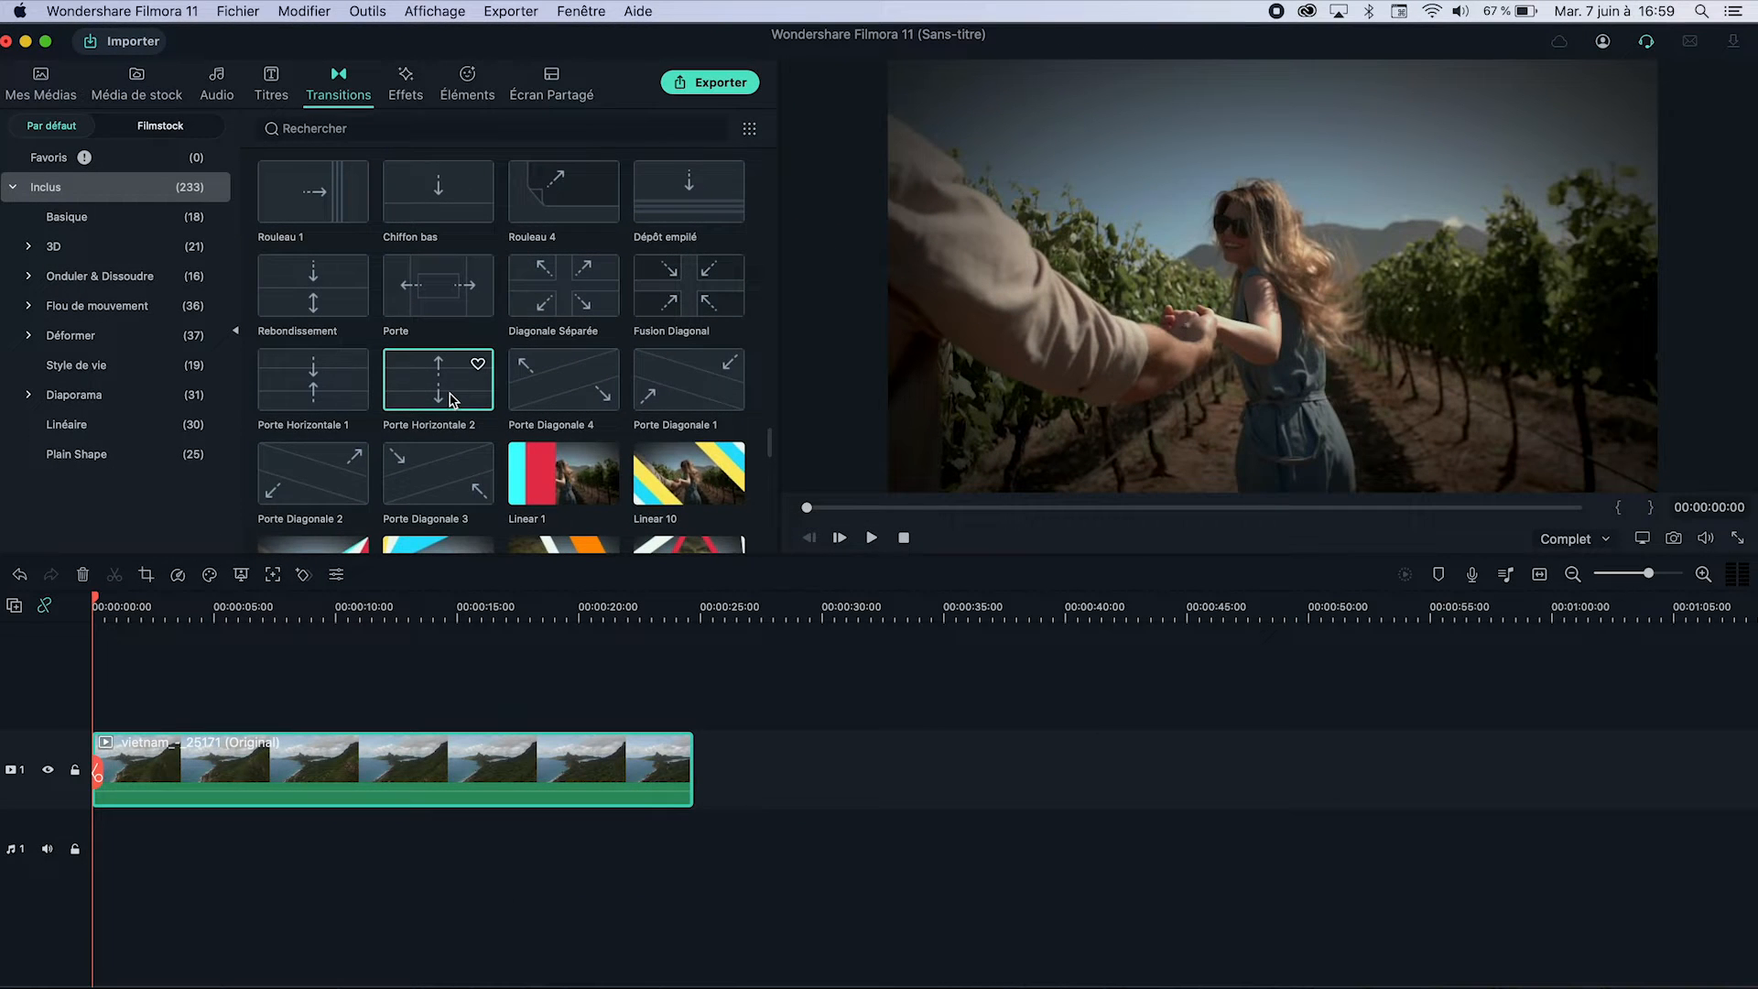
{"action": "left_click_drag", "start_coordinate": [475, 400], "coordinate": [124, 767]}
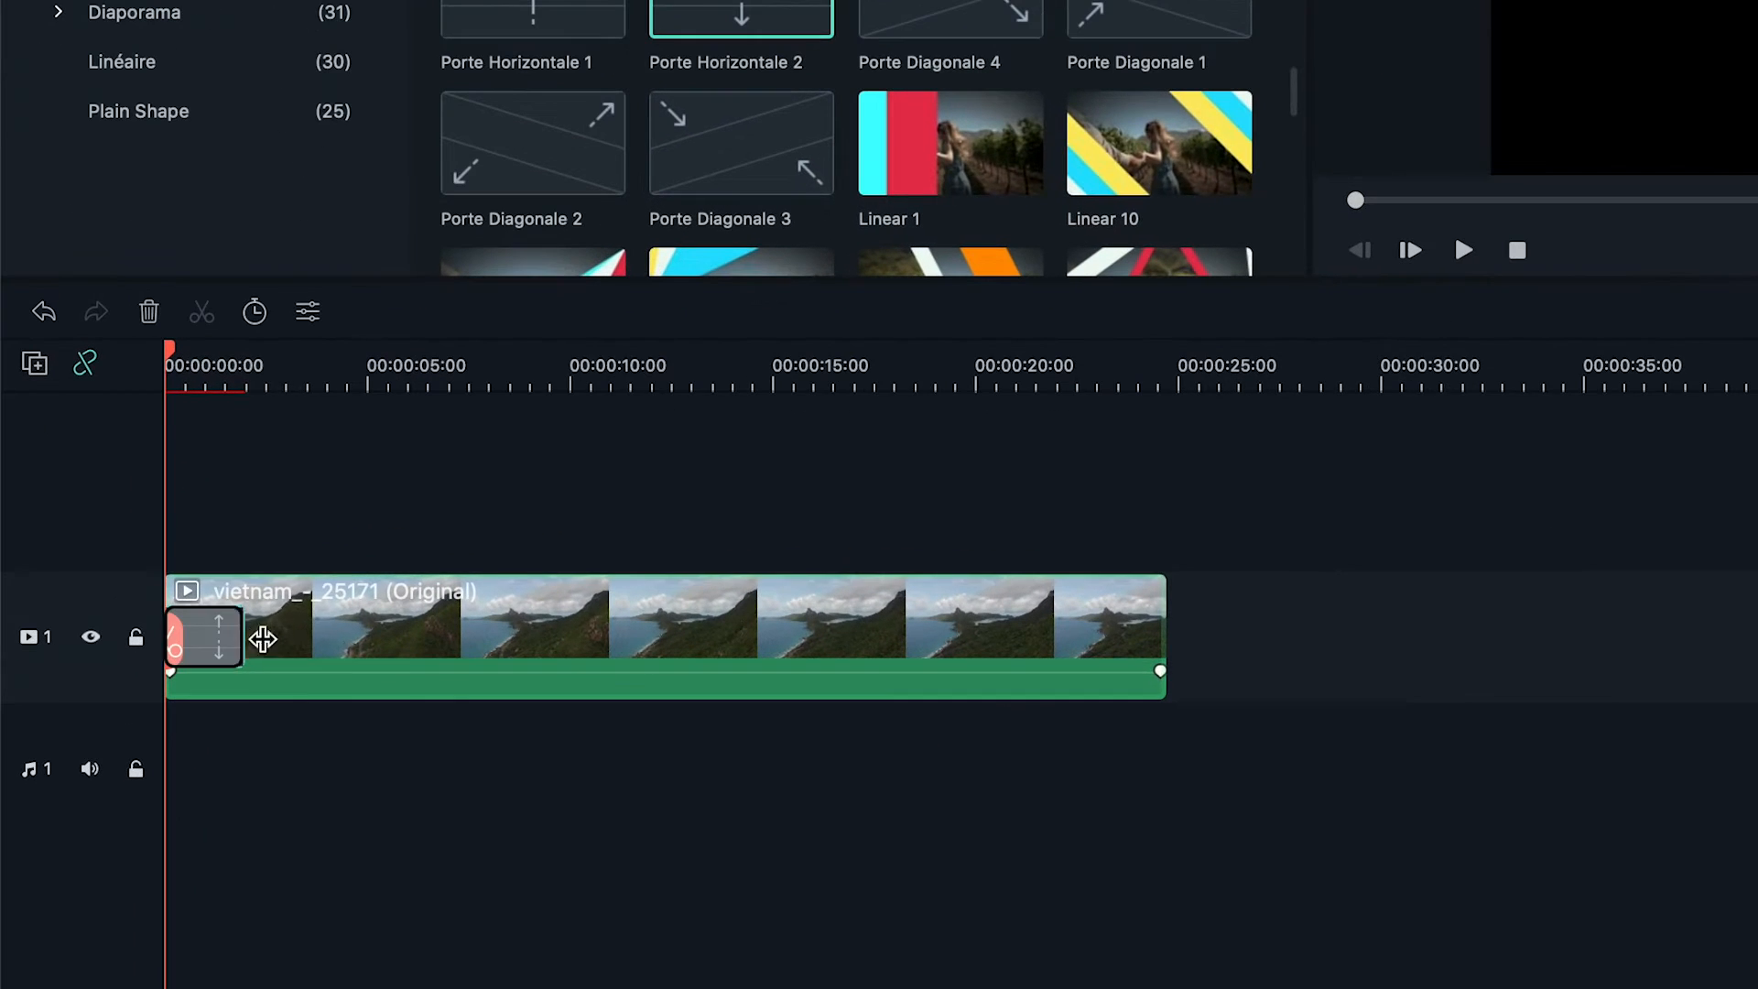
{"action": "left_click_drag", "start_coordinate": [190, 721], "coordinate": [276, 720]}
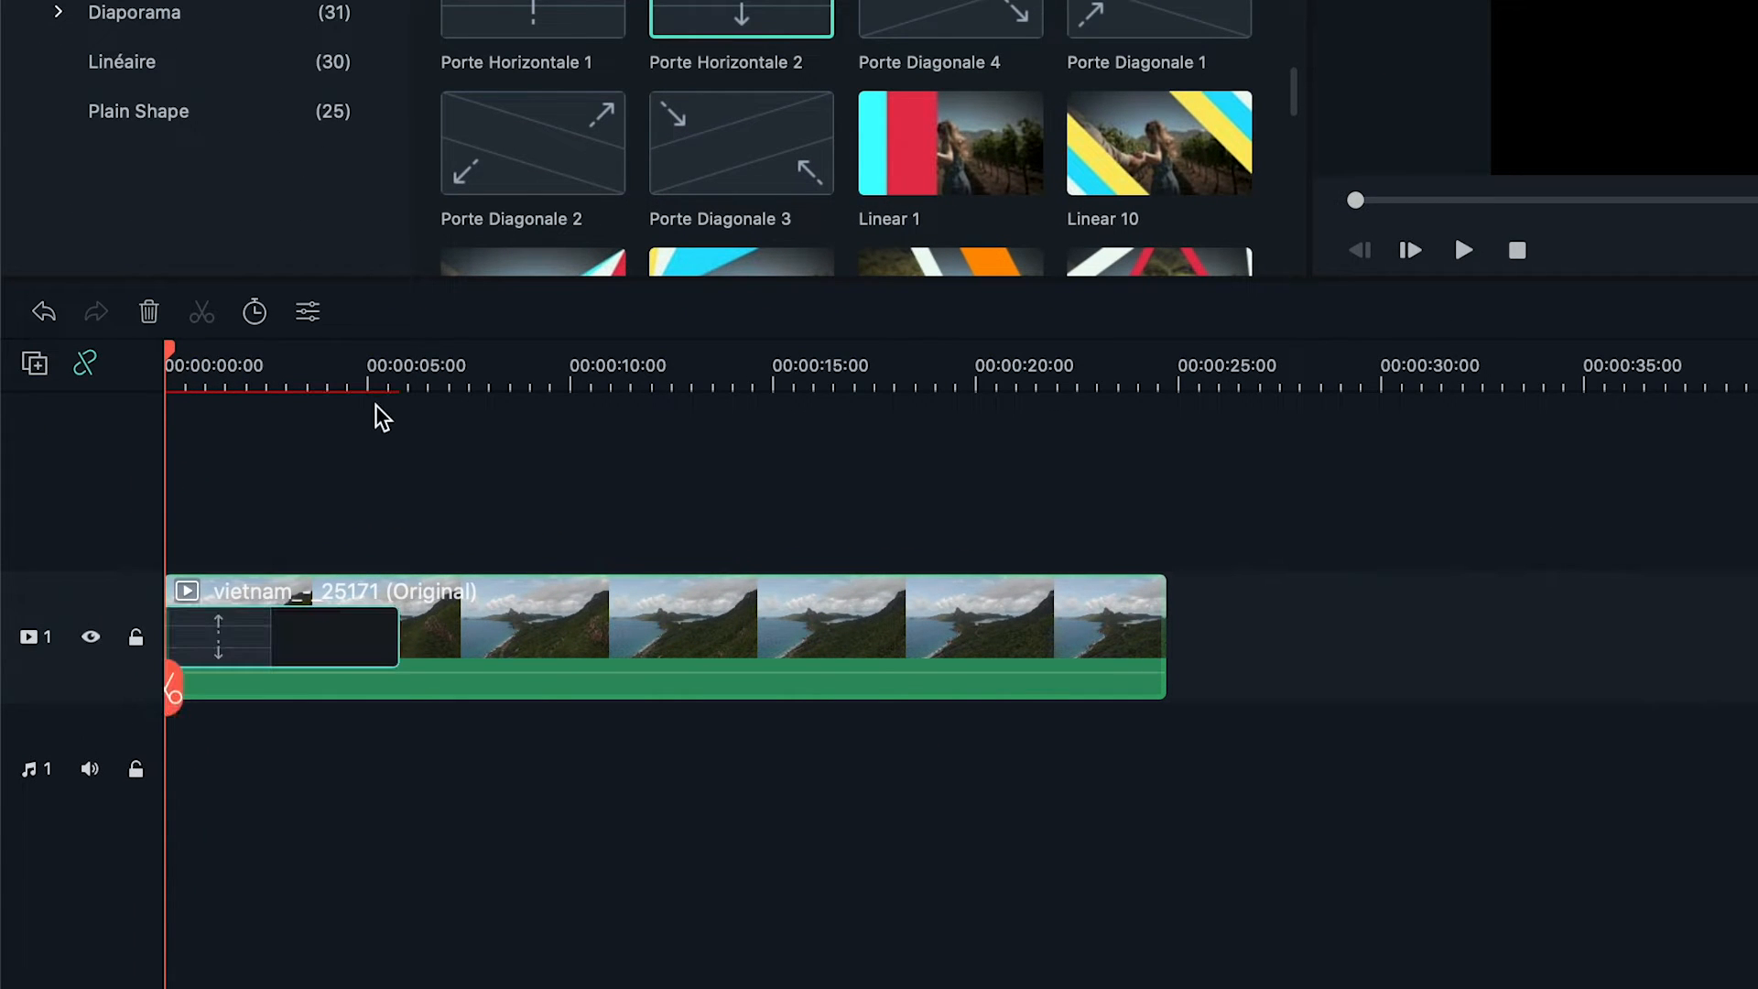
{"action": "key", "text": "space"}
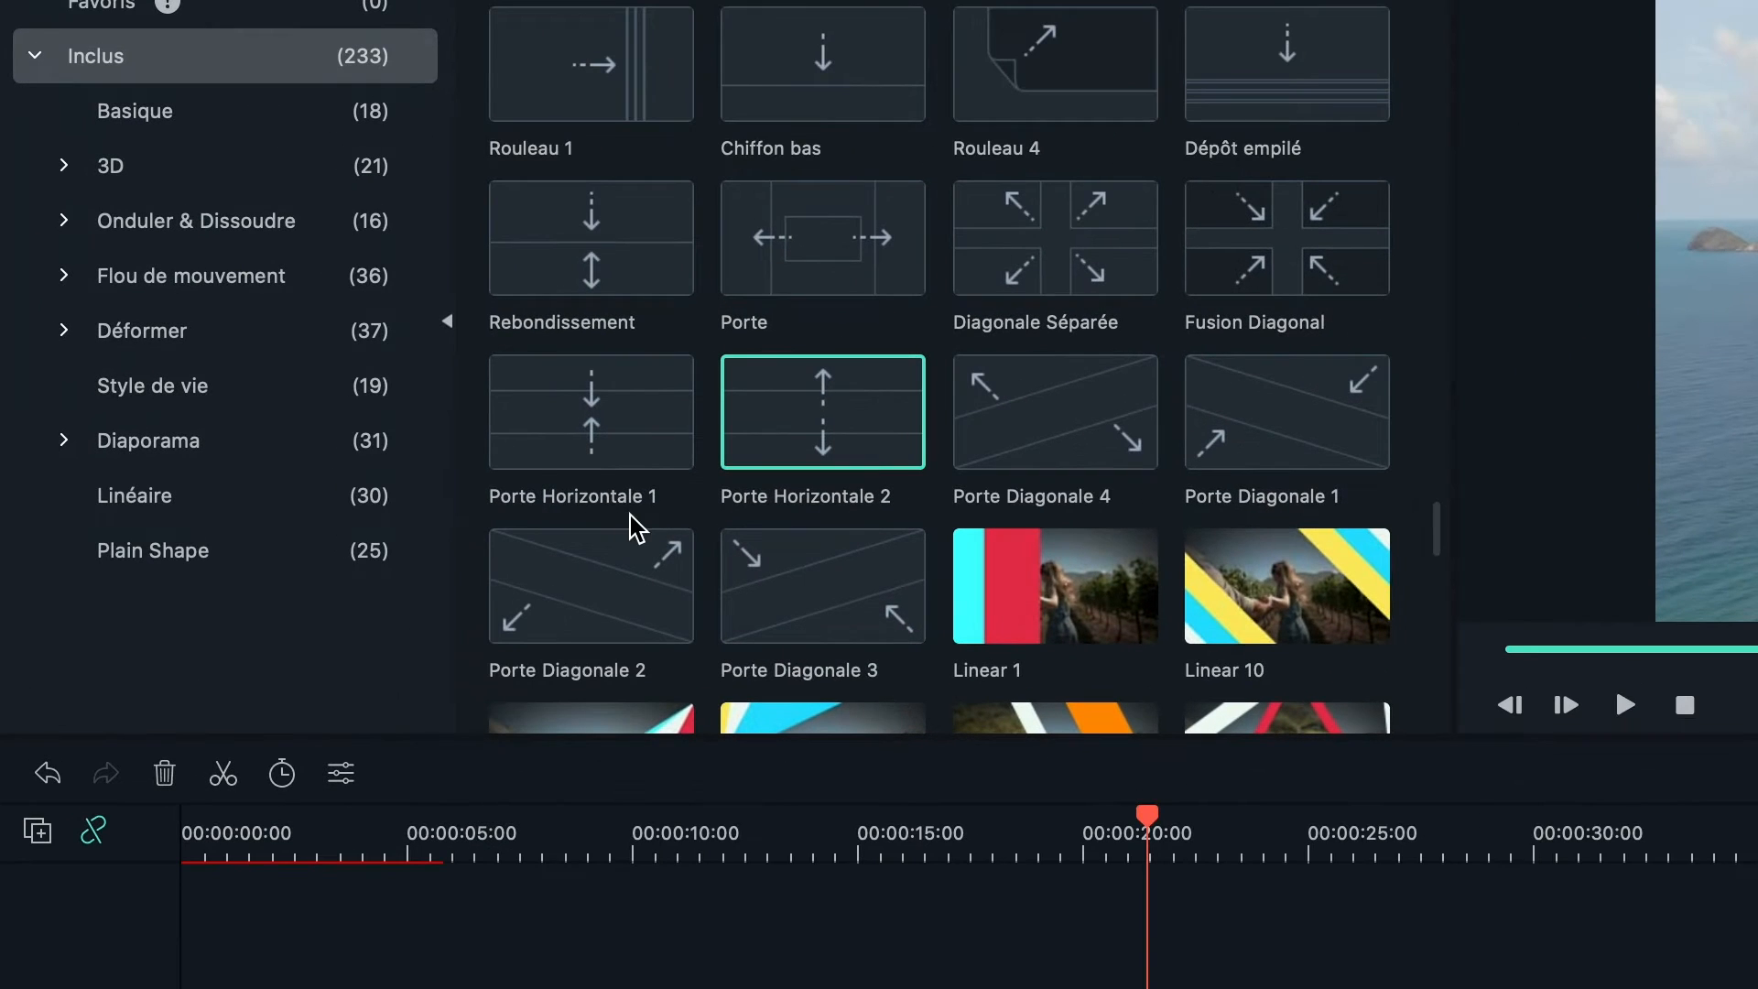
- Add the Porte Horizontale 1 transition to the end of the clip, lengthen it to about 6 seconds and play the ending
{"action": "left_click_drag", "start_coordinate": [591, 433], "coordinate": [1199, 988]}
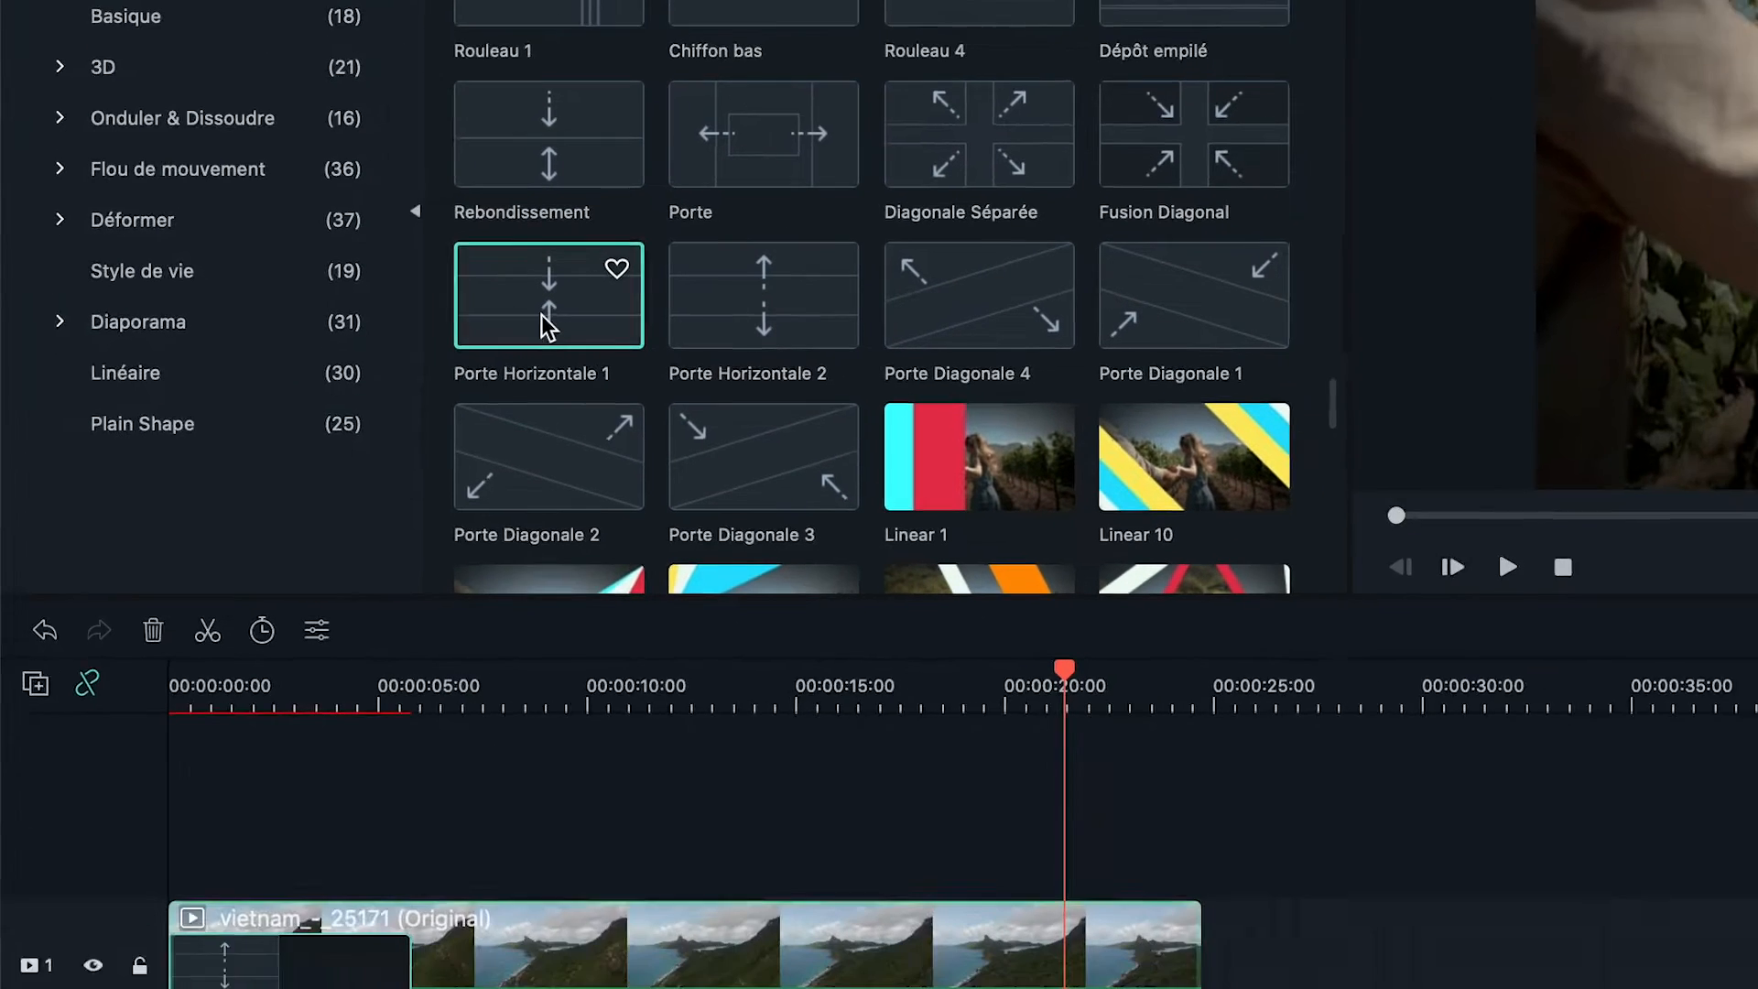
{"action": "left_click_drag", "start_coordinate": [959, 705], "coordinate": [829, 682]}
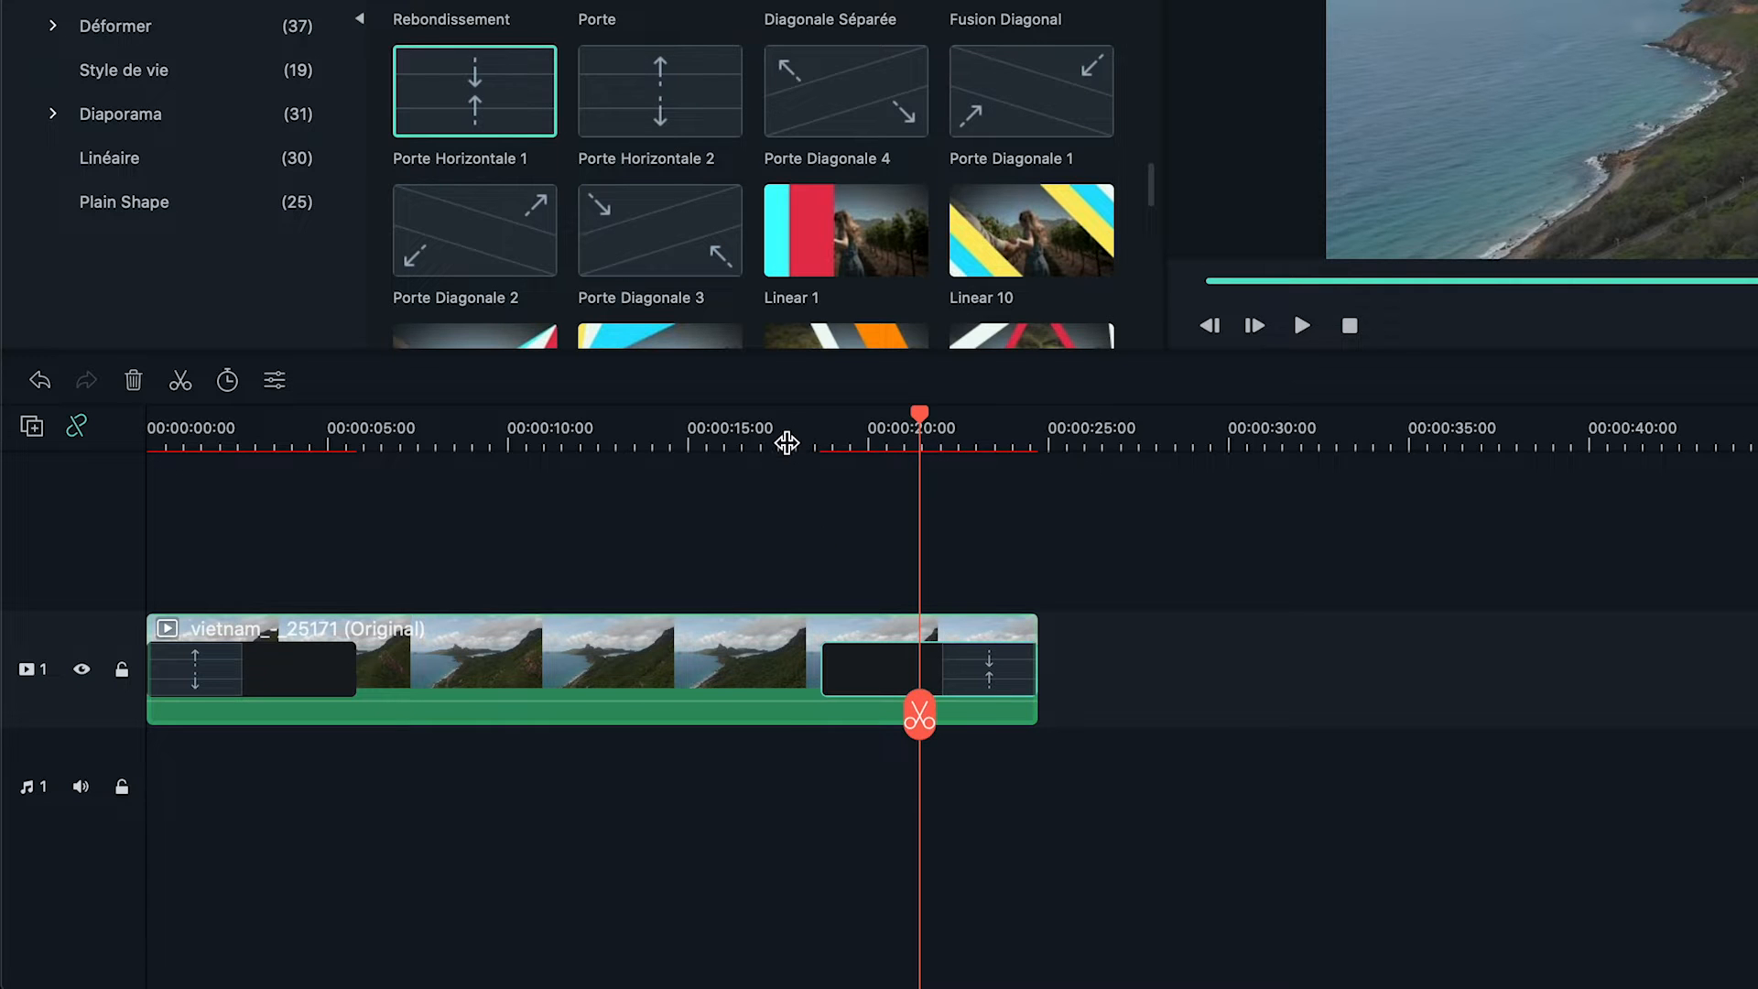
{"action": "left_click", "coordinate": [786, 443]}
{"action": "key", "text": "space"}
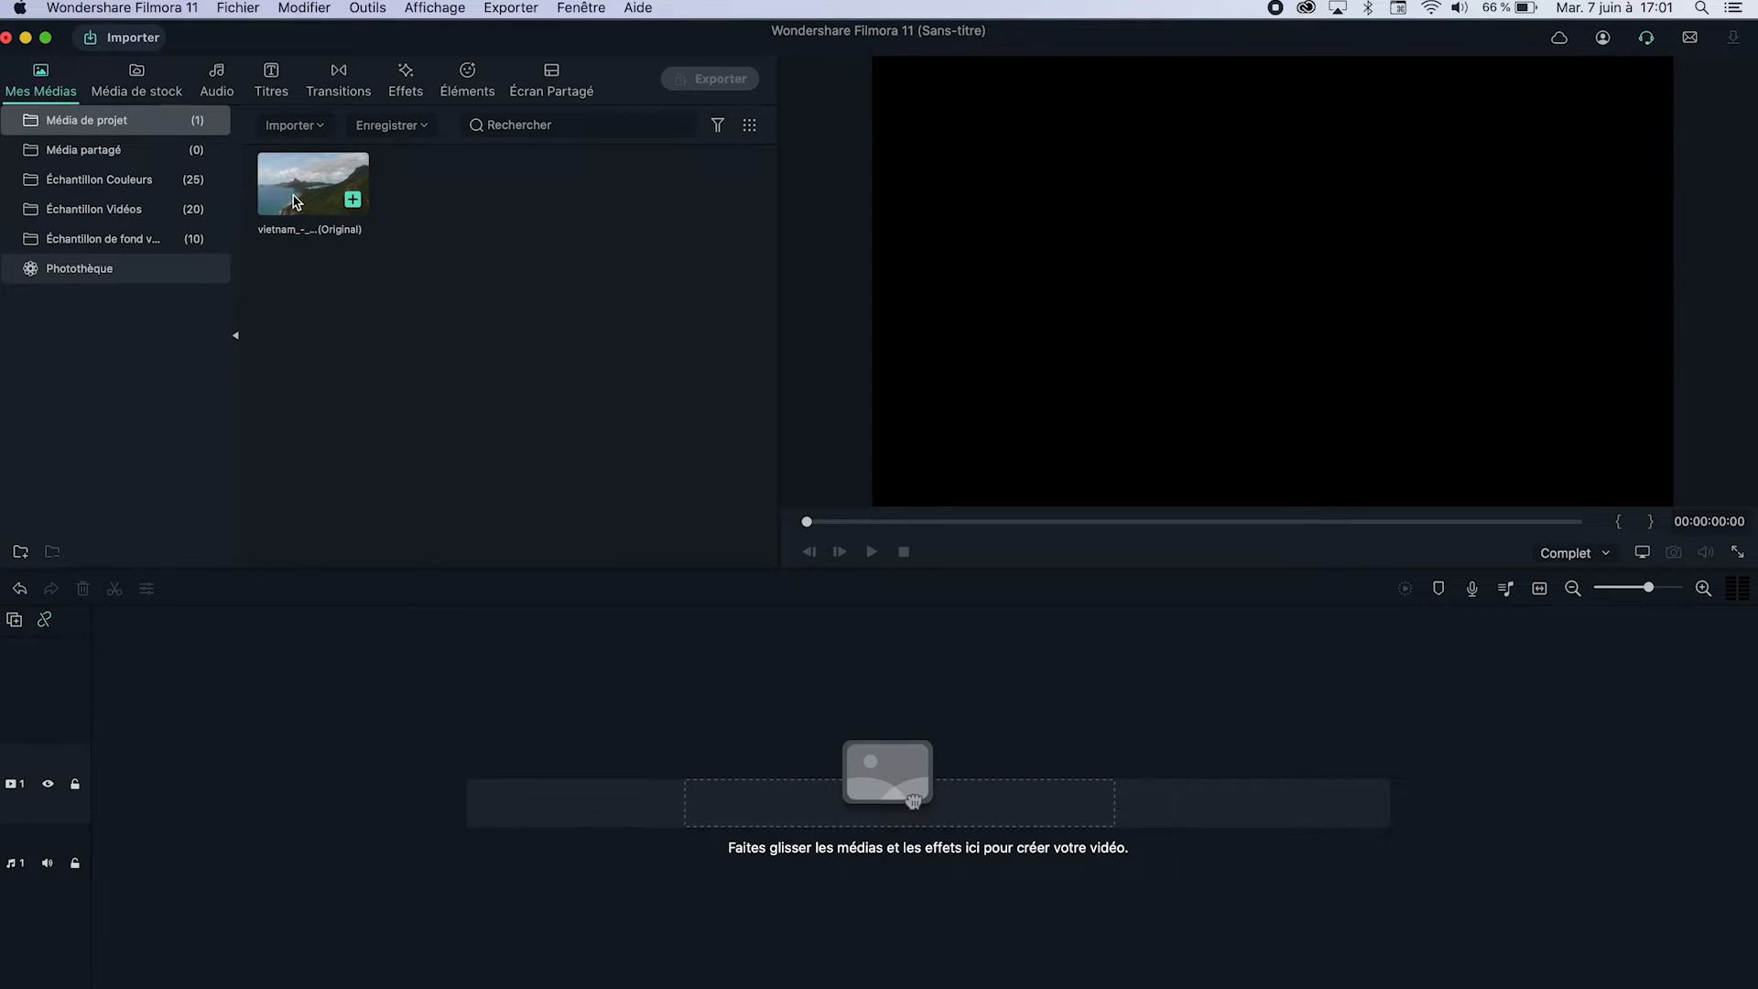
- Place the Vietnam clip at the start of video track 1 and apply the Ligne double mask to it
{"action": "left_click_drag", "start_coordinate": [913, 801], "coordinate": [219, 811]}
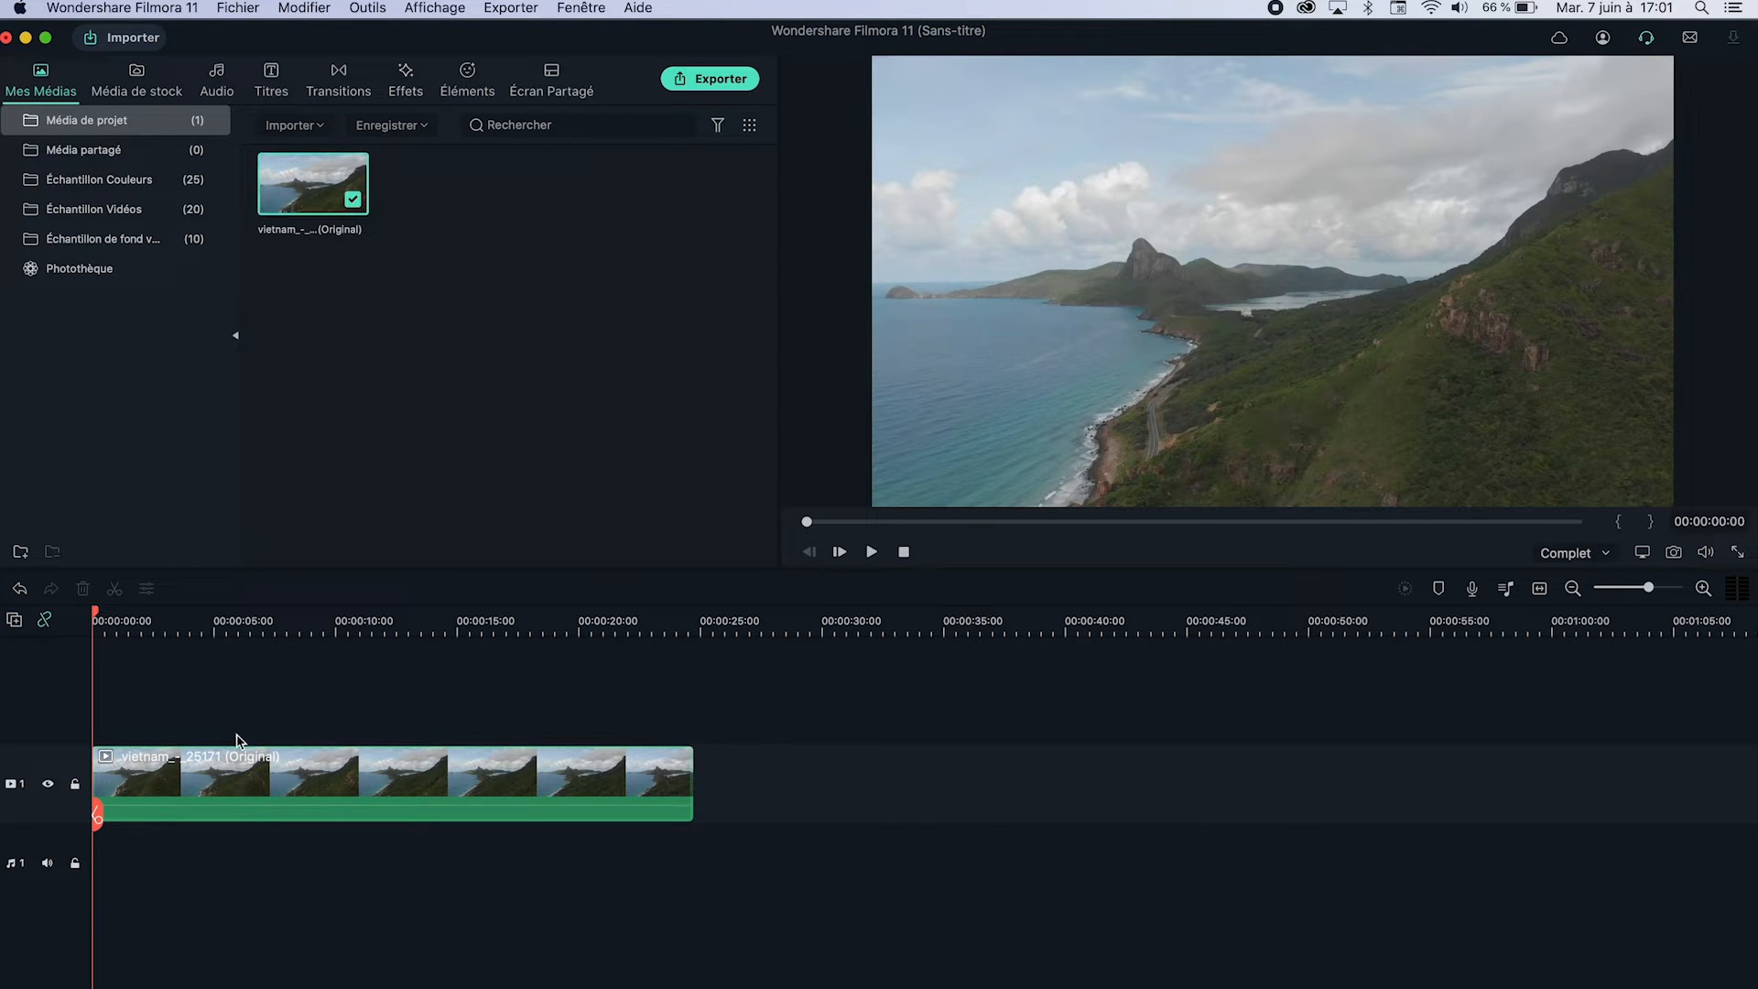
{"action": "double_click", "coordinate": [351, 776]}
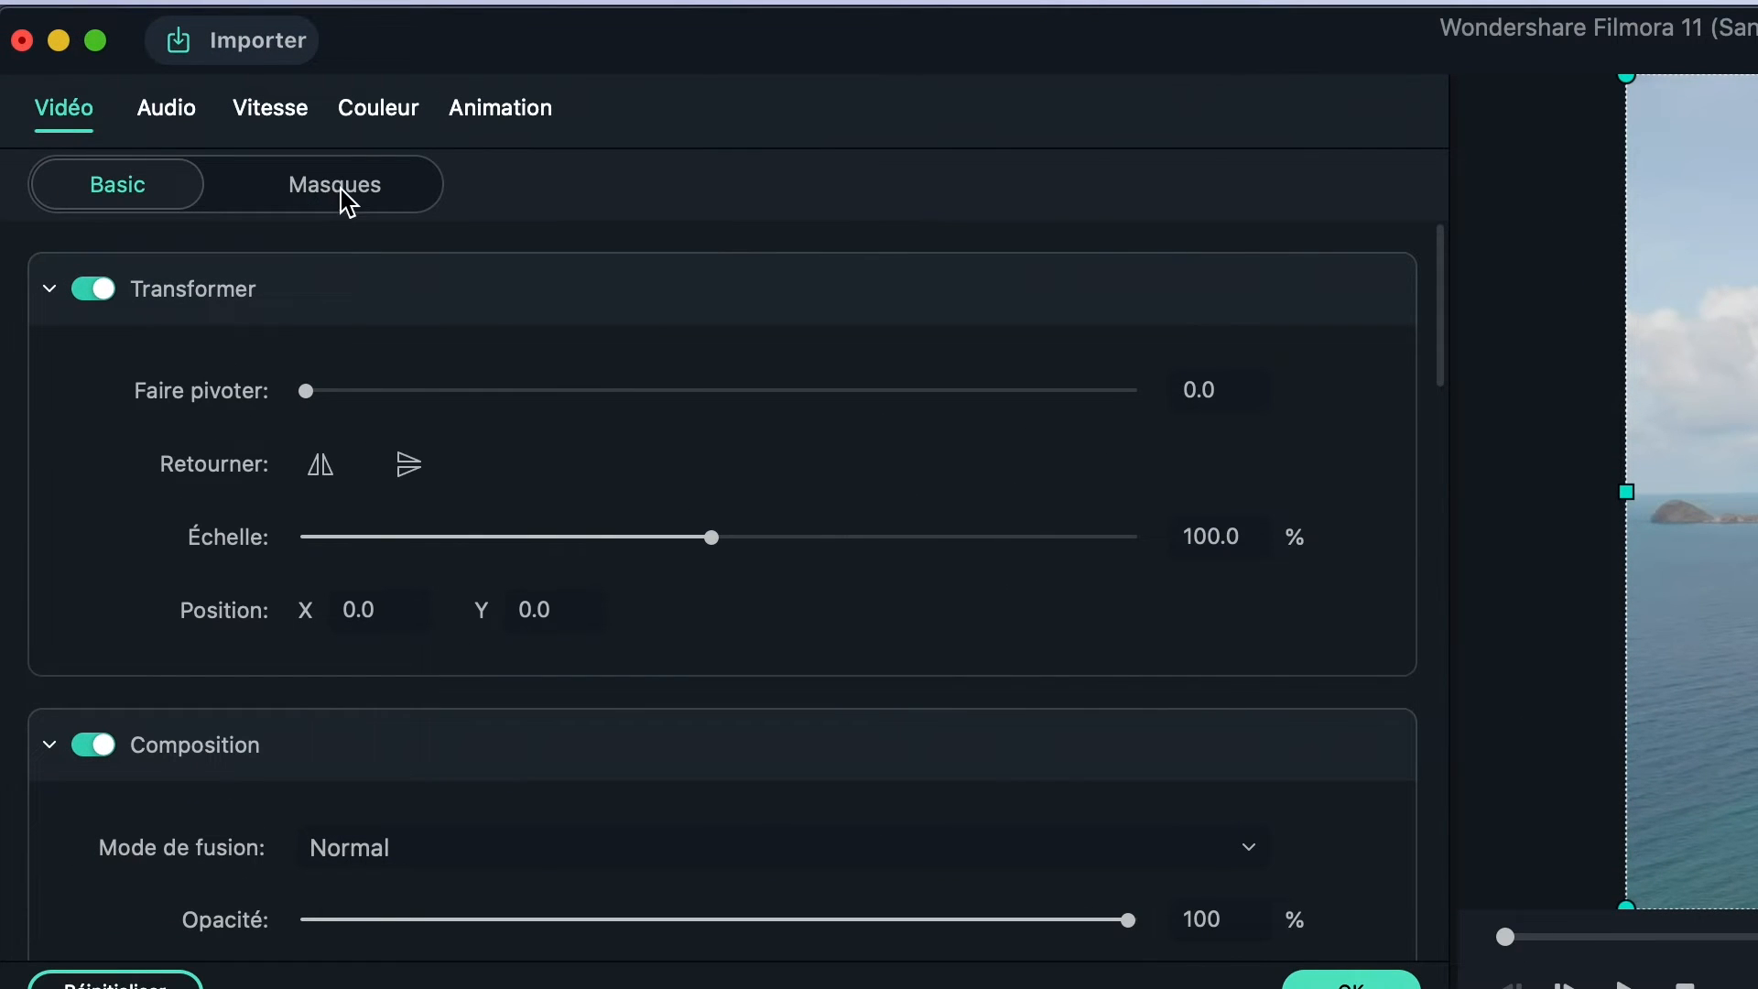
{"action": "left_click", "coordinate": [342, 196]}
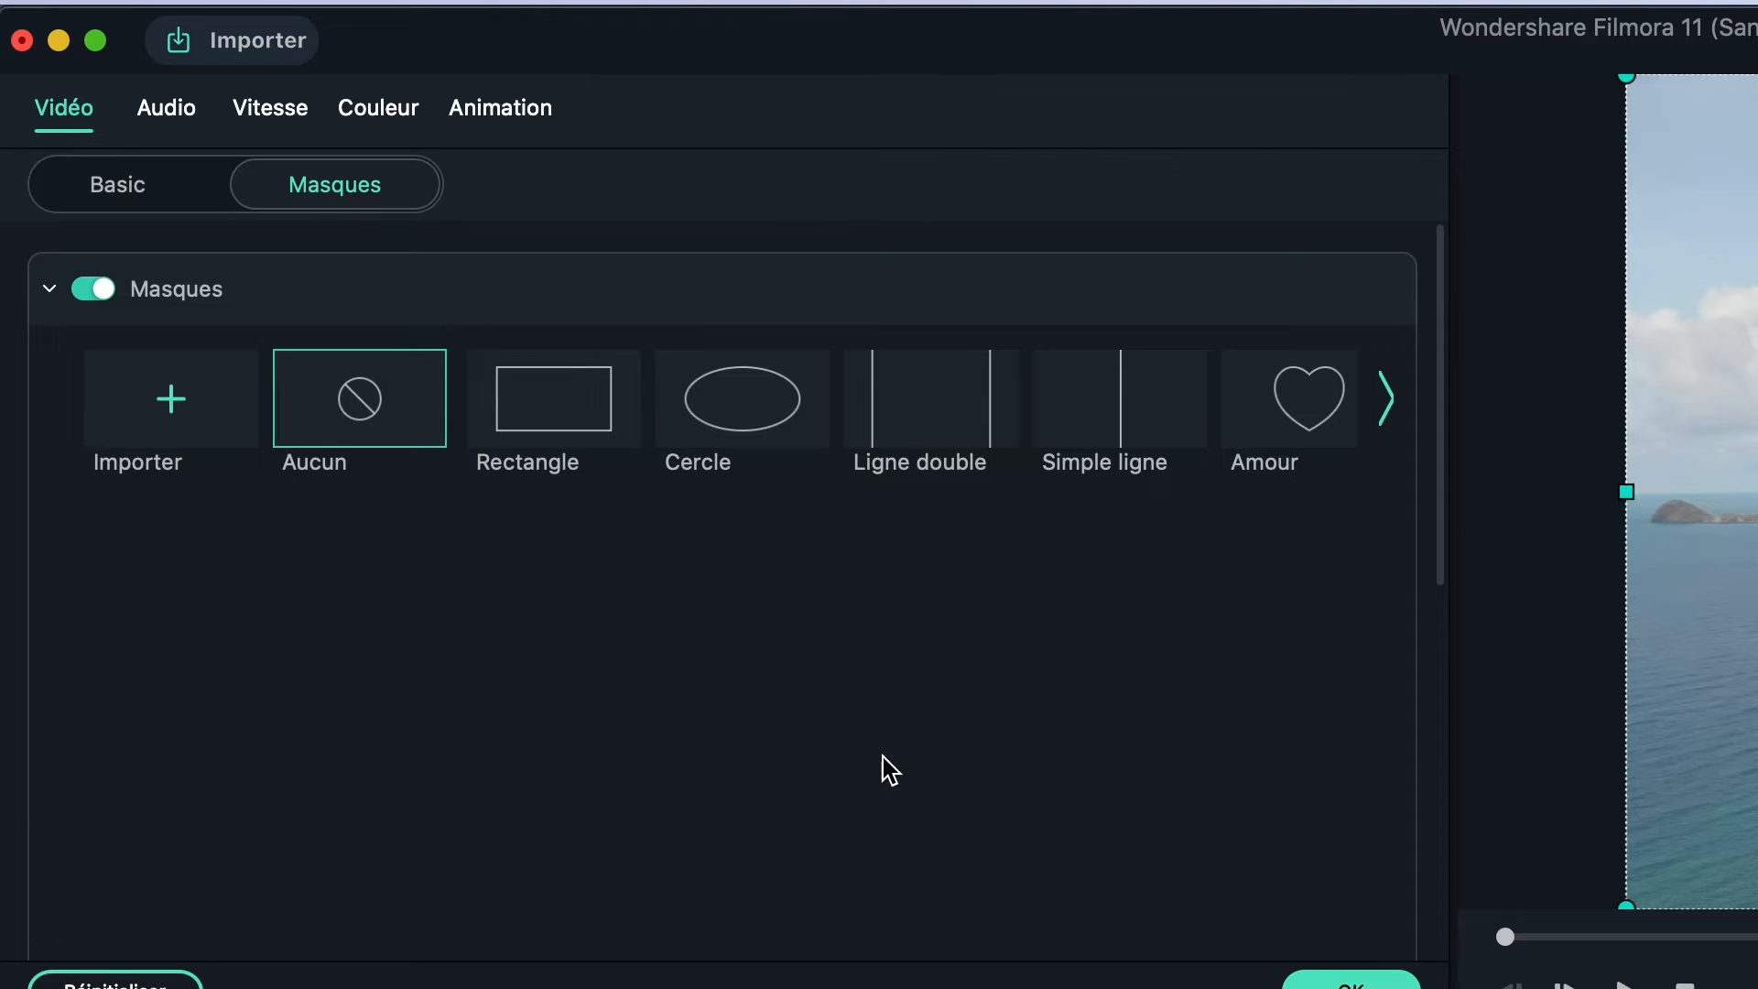
{"action": "left_click", "coordinate": [929, 438]}
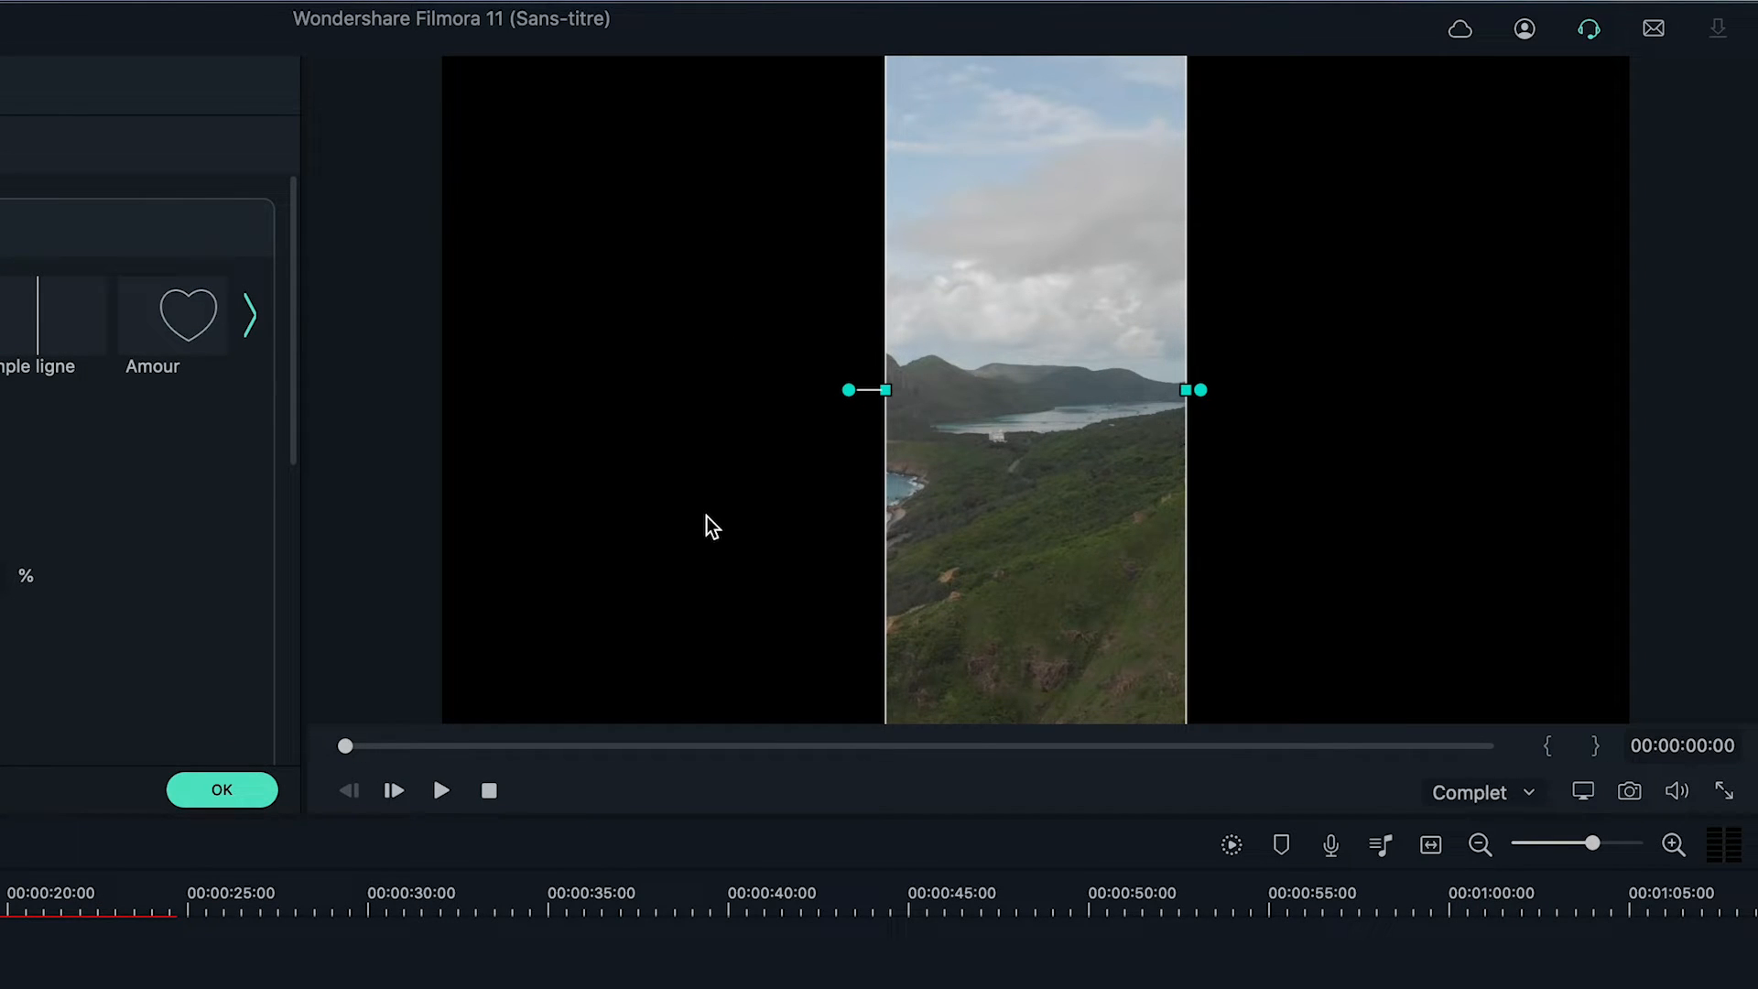
- Rotate the double-line mask to 90 degrees and set its horizontal value to 0%
{"action": "scroll", "coordinate": [58, 486], "scroll_direction": "down", "scroll_amount": 3}
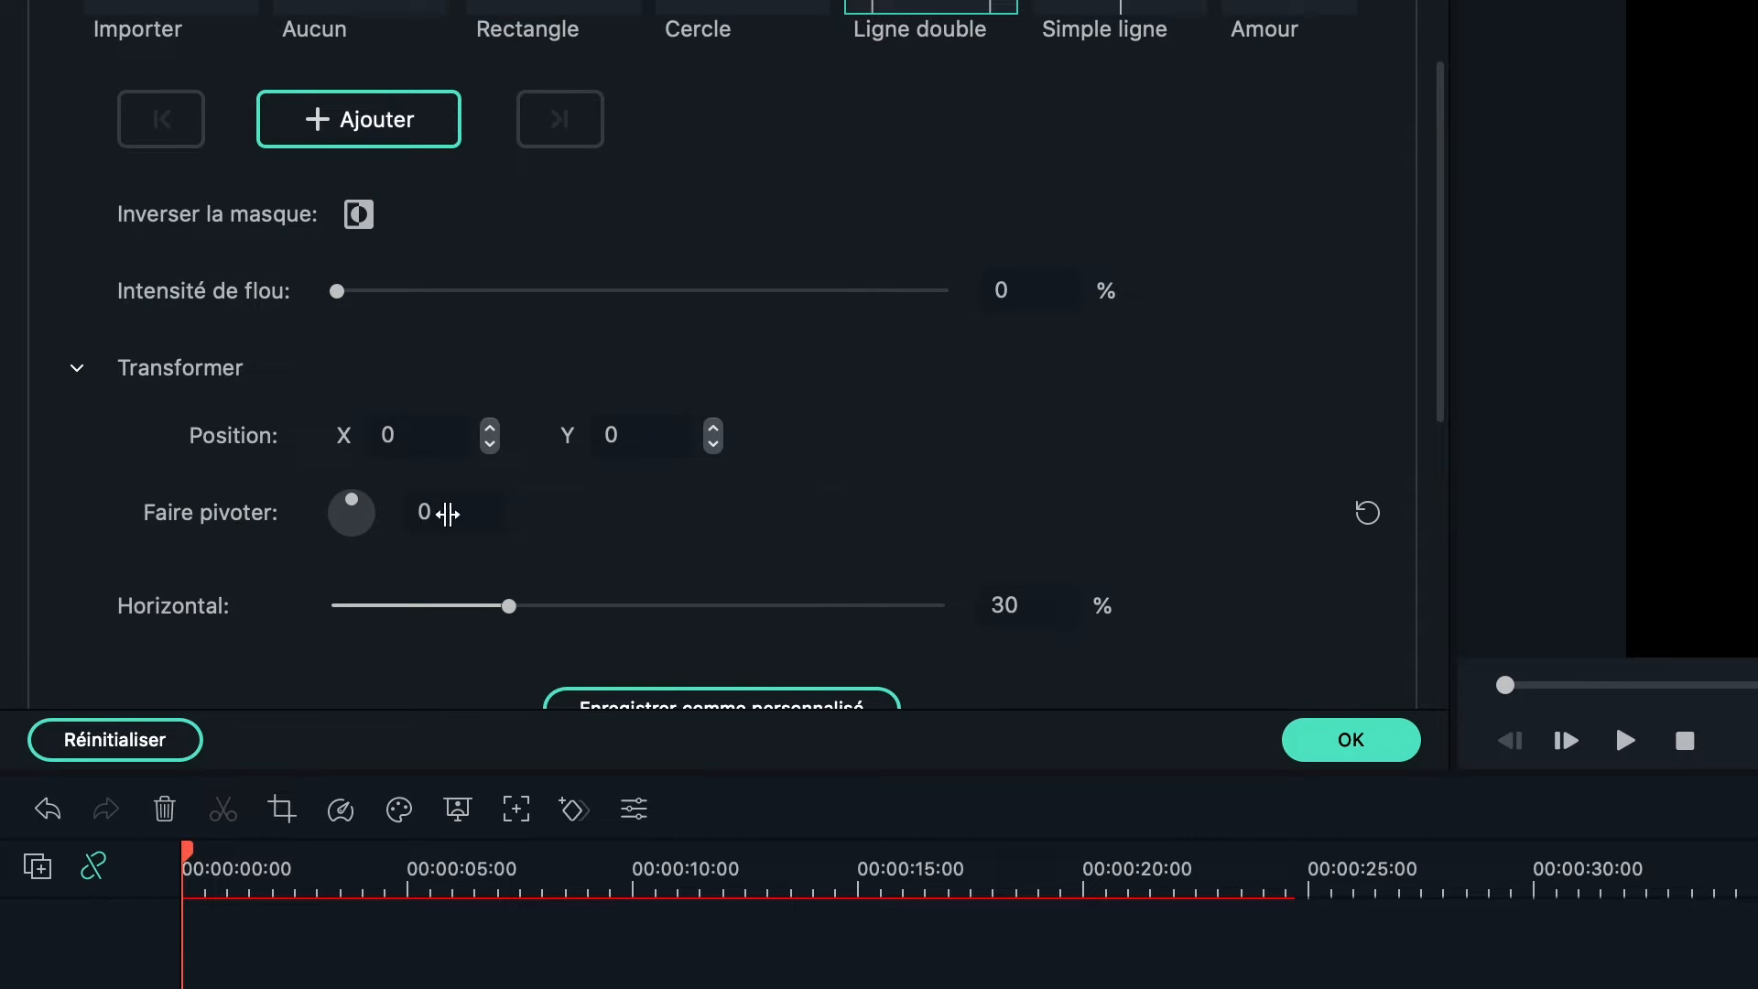
{"action": "left_click", "coordinate": [447, 514]}
{"action": "type", "text": "90"}
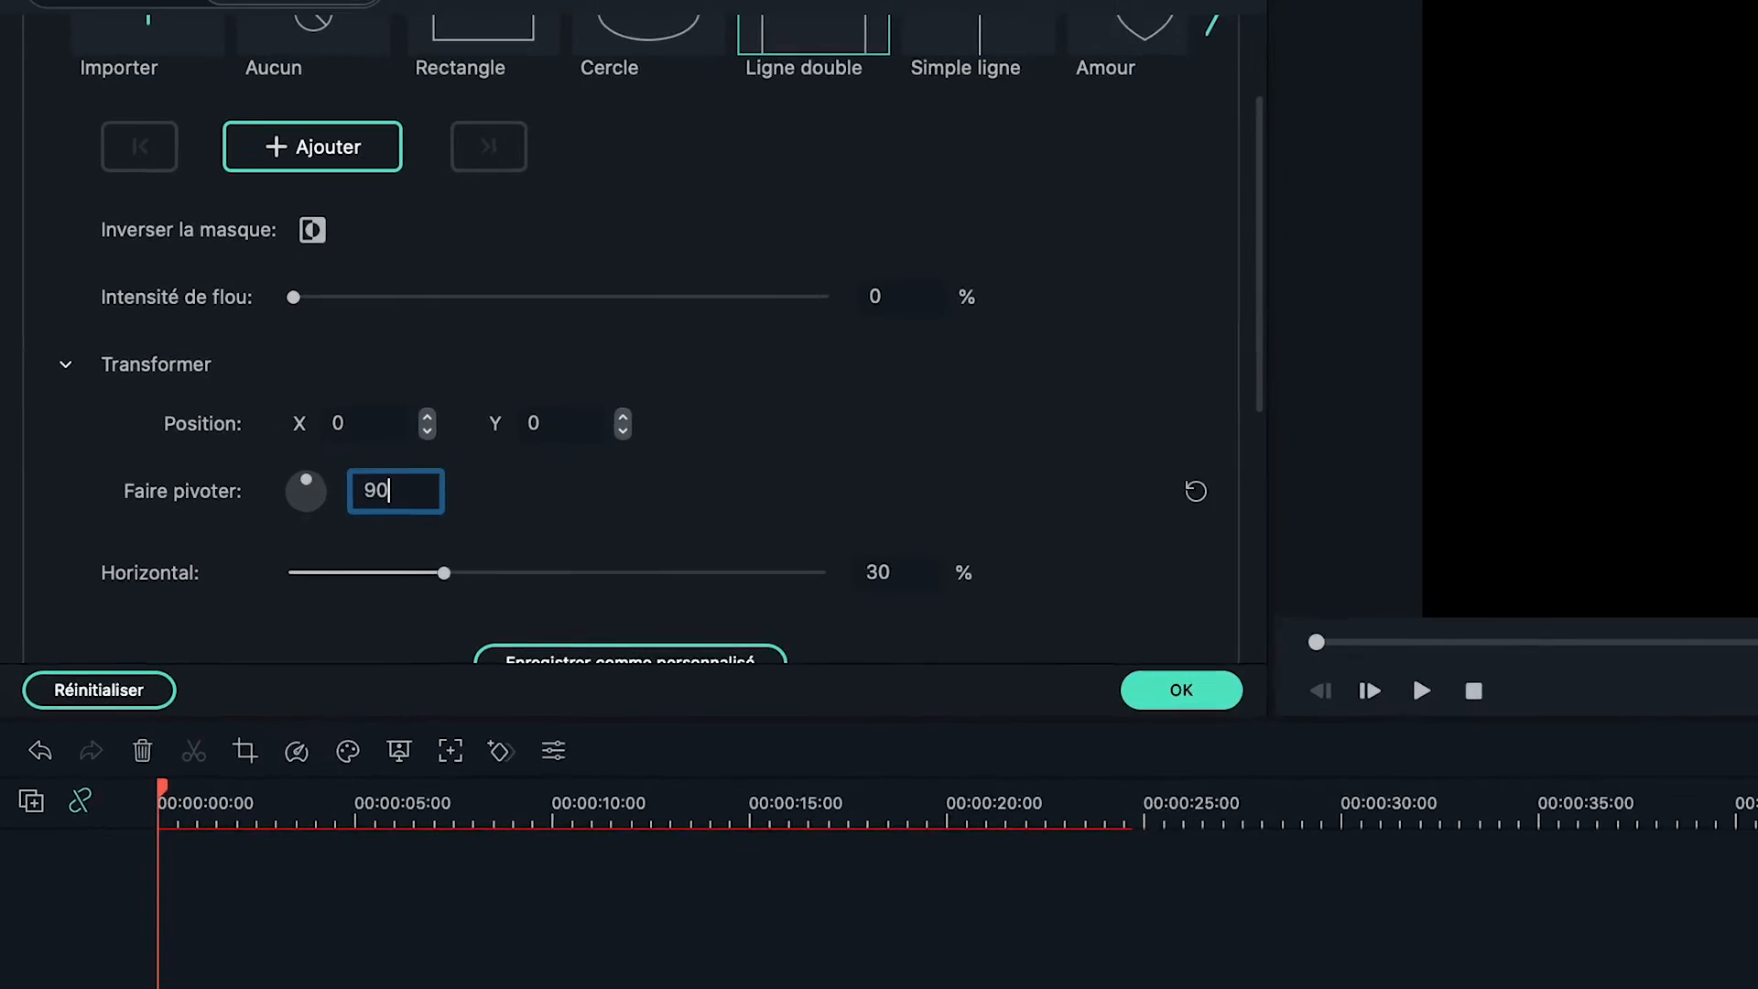
{"action": "key", "text": "Return"}
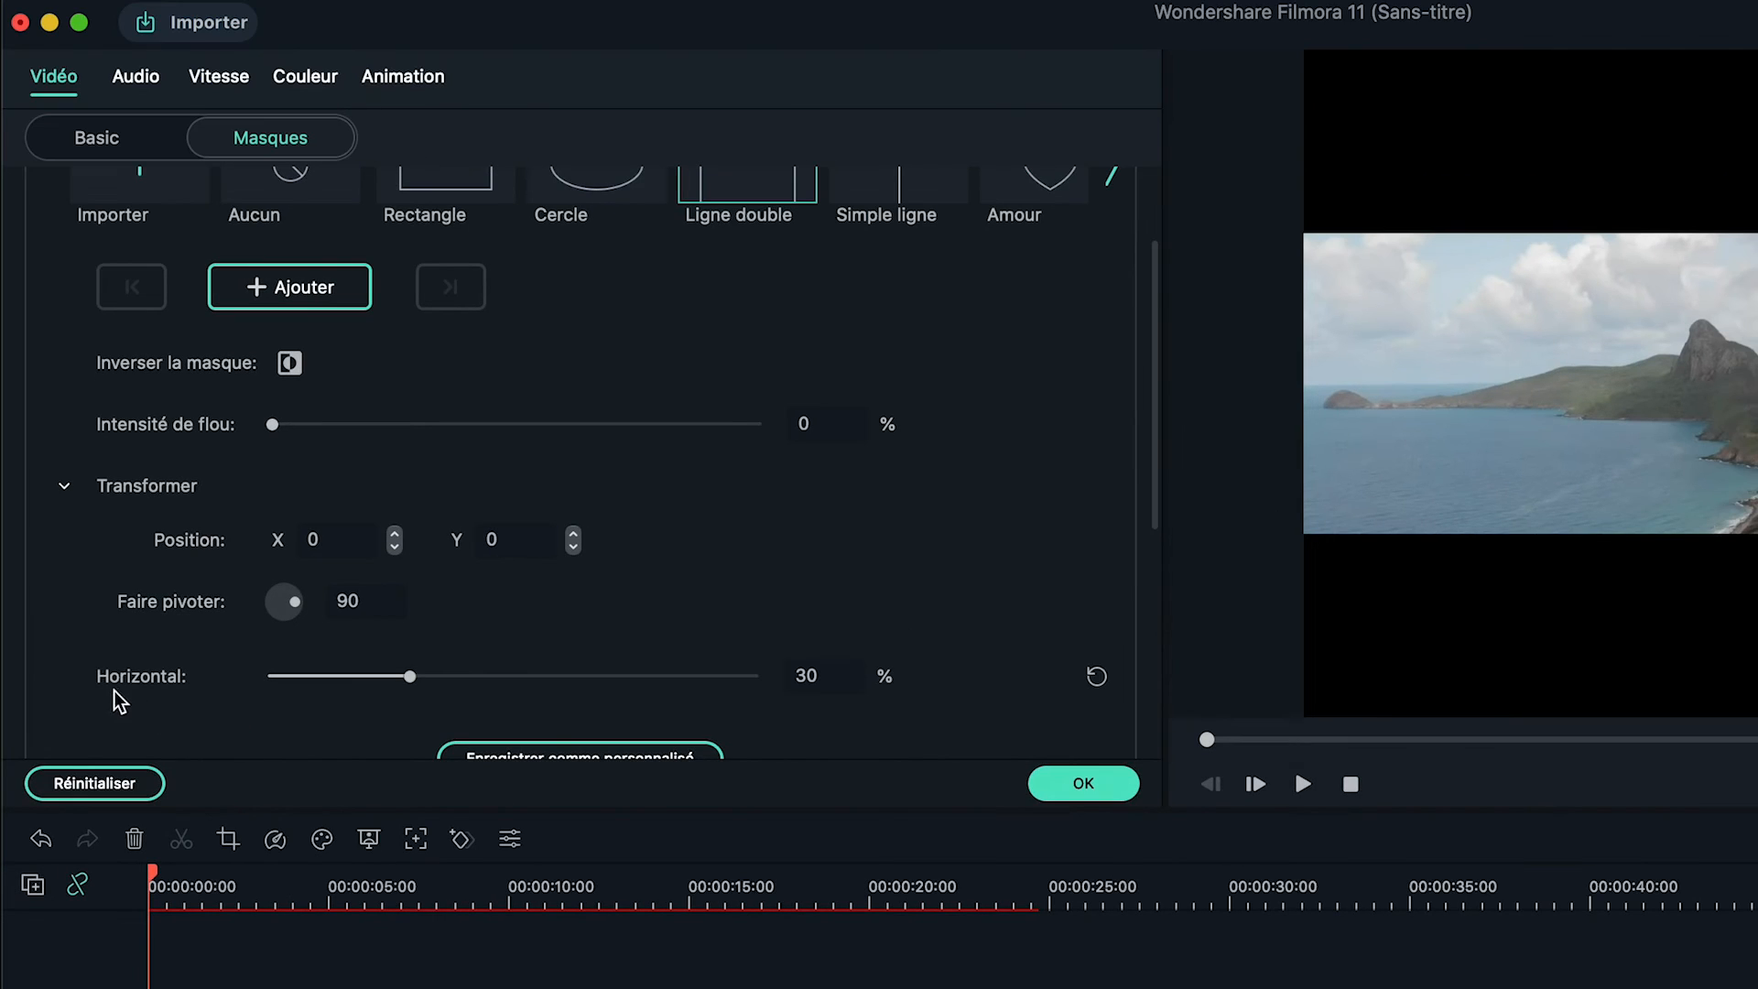
{"action": "left_click_drag", "start_coordinate": [410, 678], "coordinate": [250, 681]}
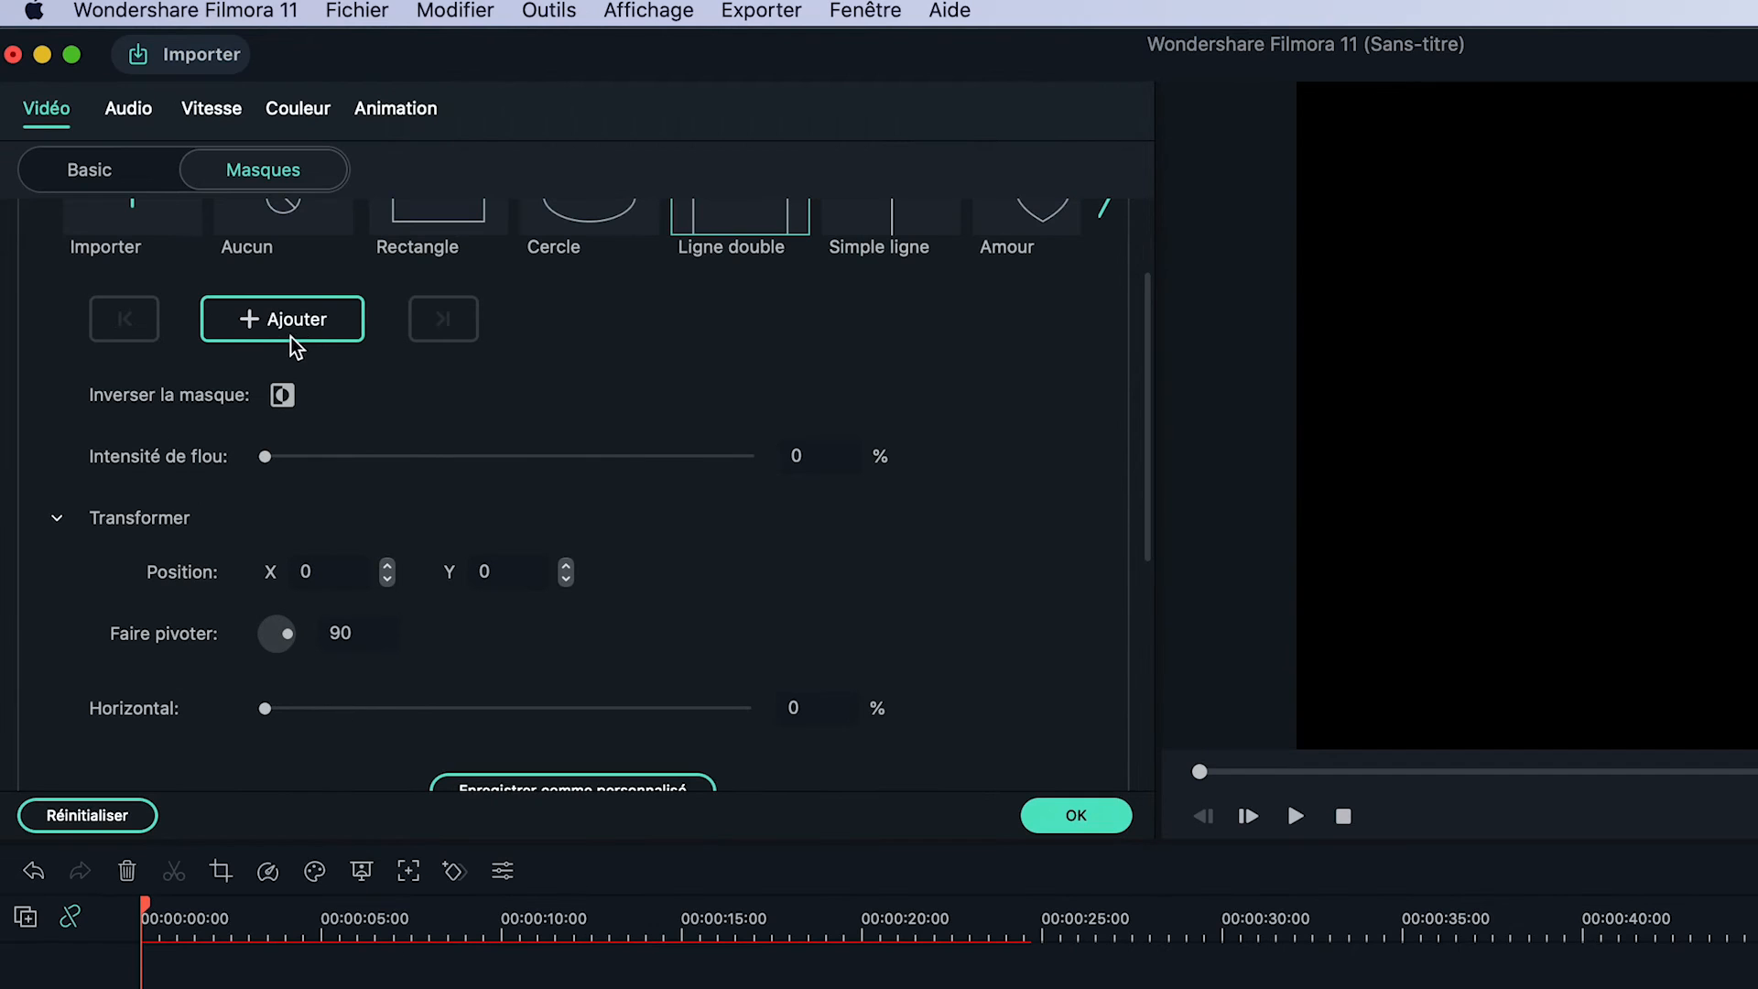
- Keyframe the closed mask at the clip's start, and open it to 69% horizontal at 00:00:05:07
{"action": "left_click", "coordinate": [292, 339]}
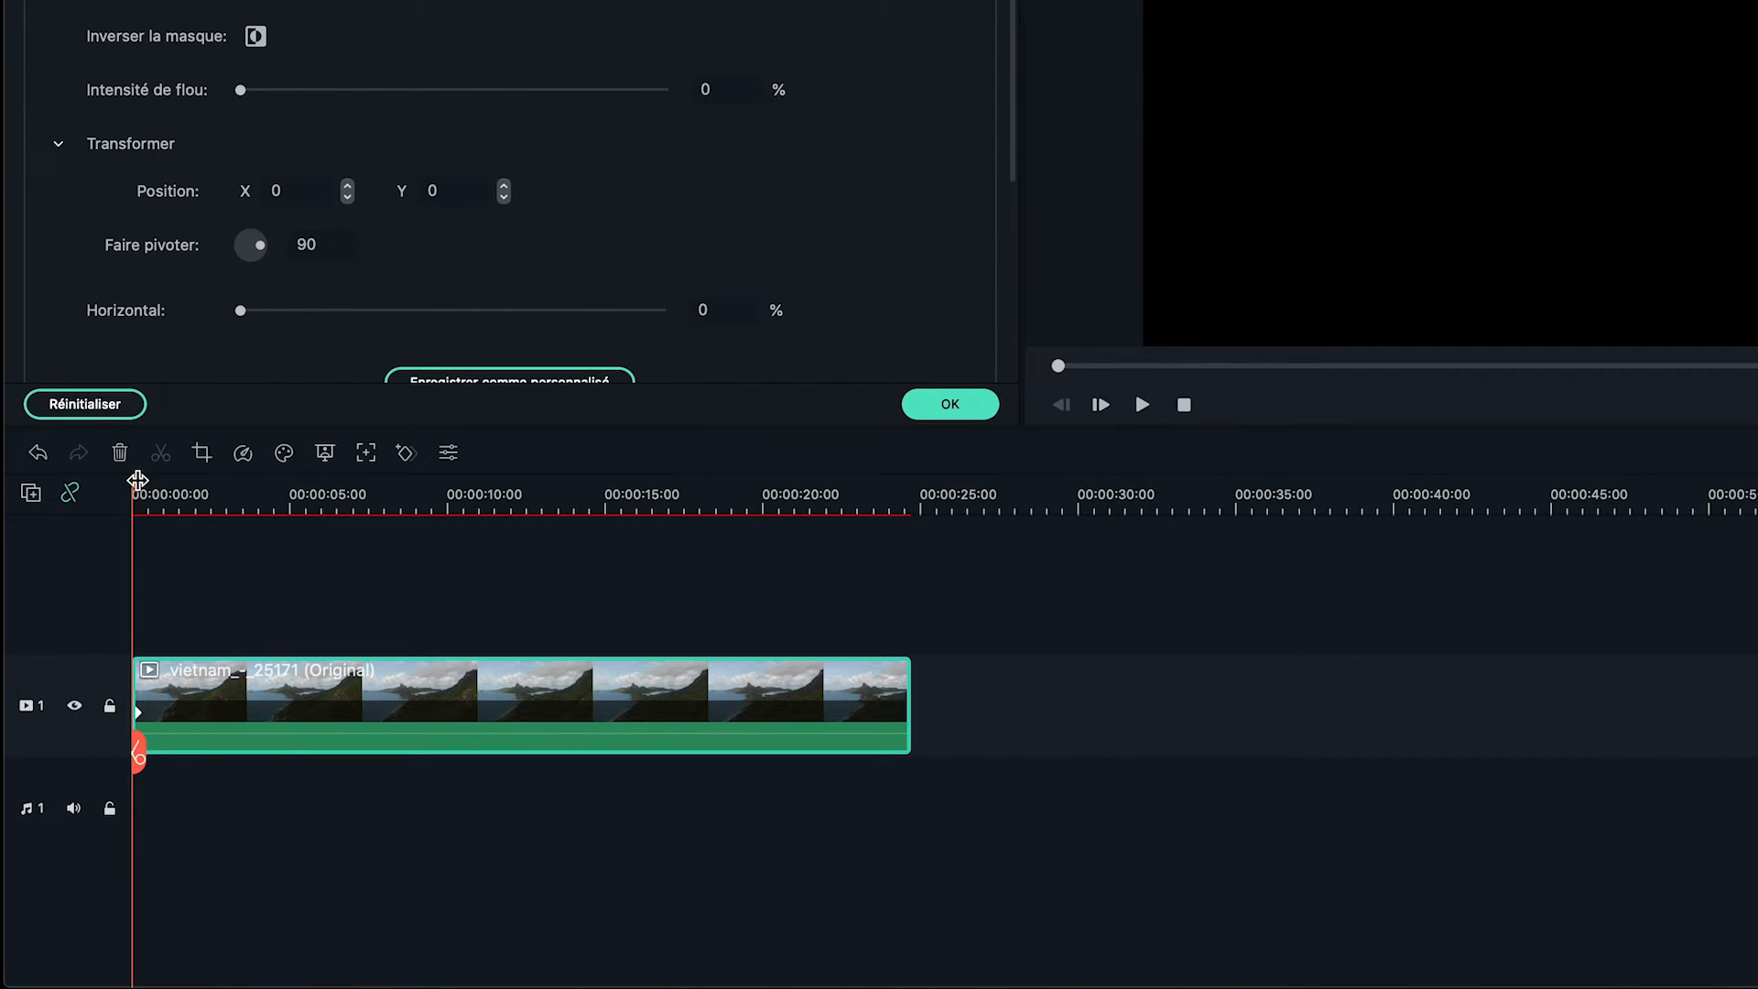
{"action": "left_click_drag", "start_coordinate": [137, 479], "coordinate": [300, 483]}
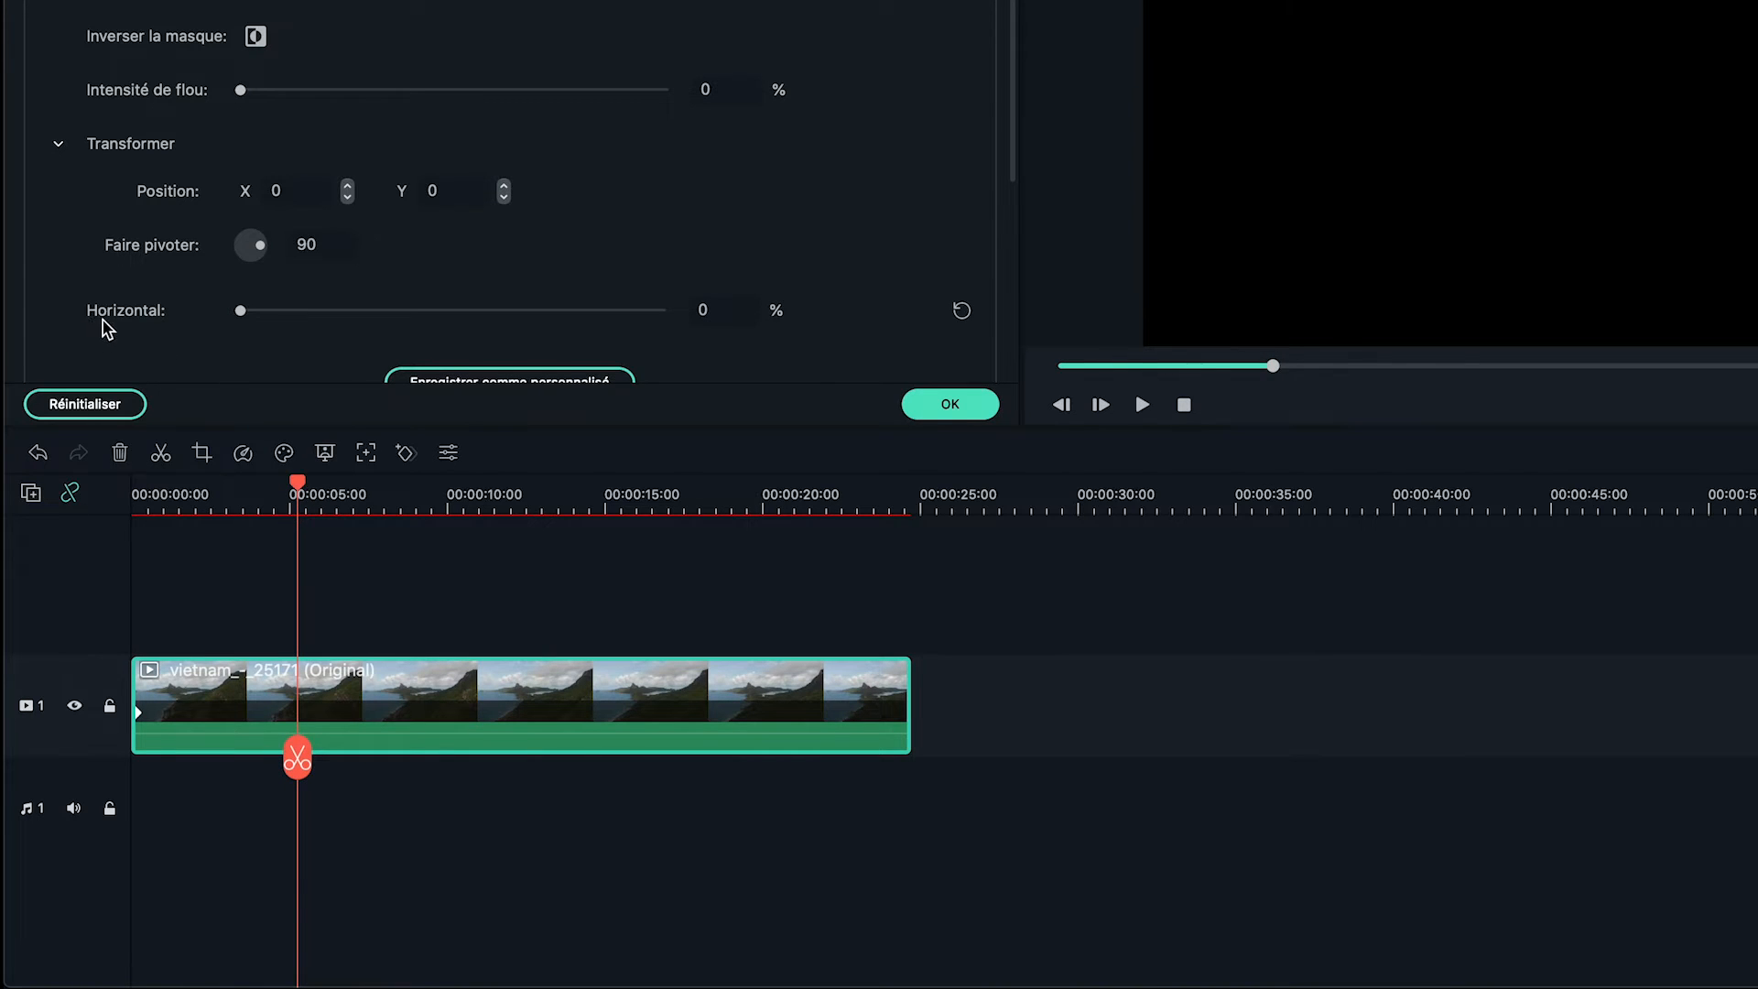
{"action": "left_click_drag", "start_coordinate": [240, 311], "coordinate": [304, 321]}
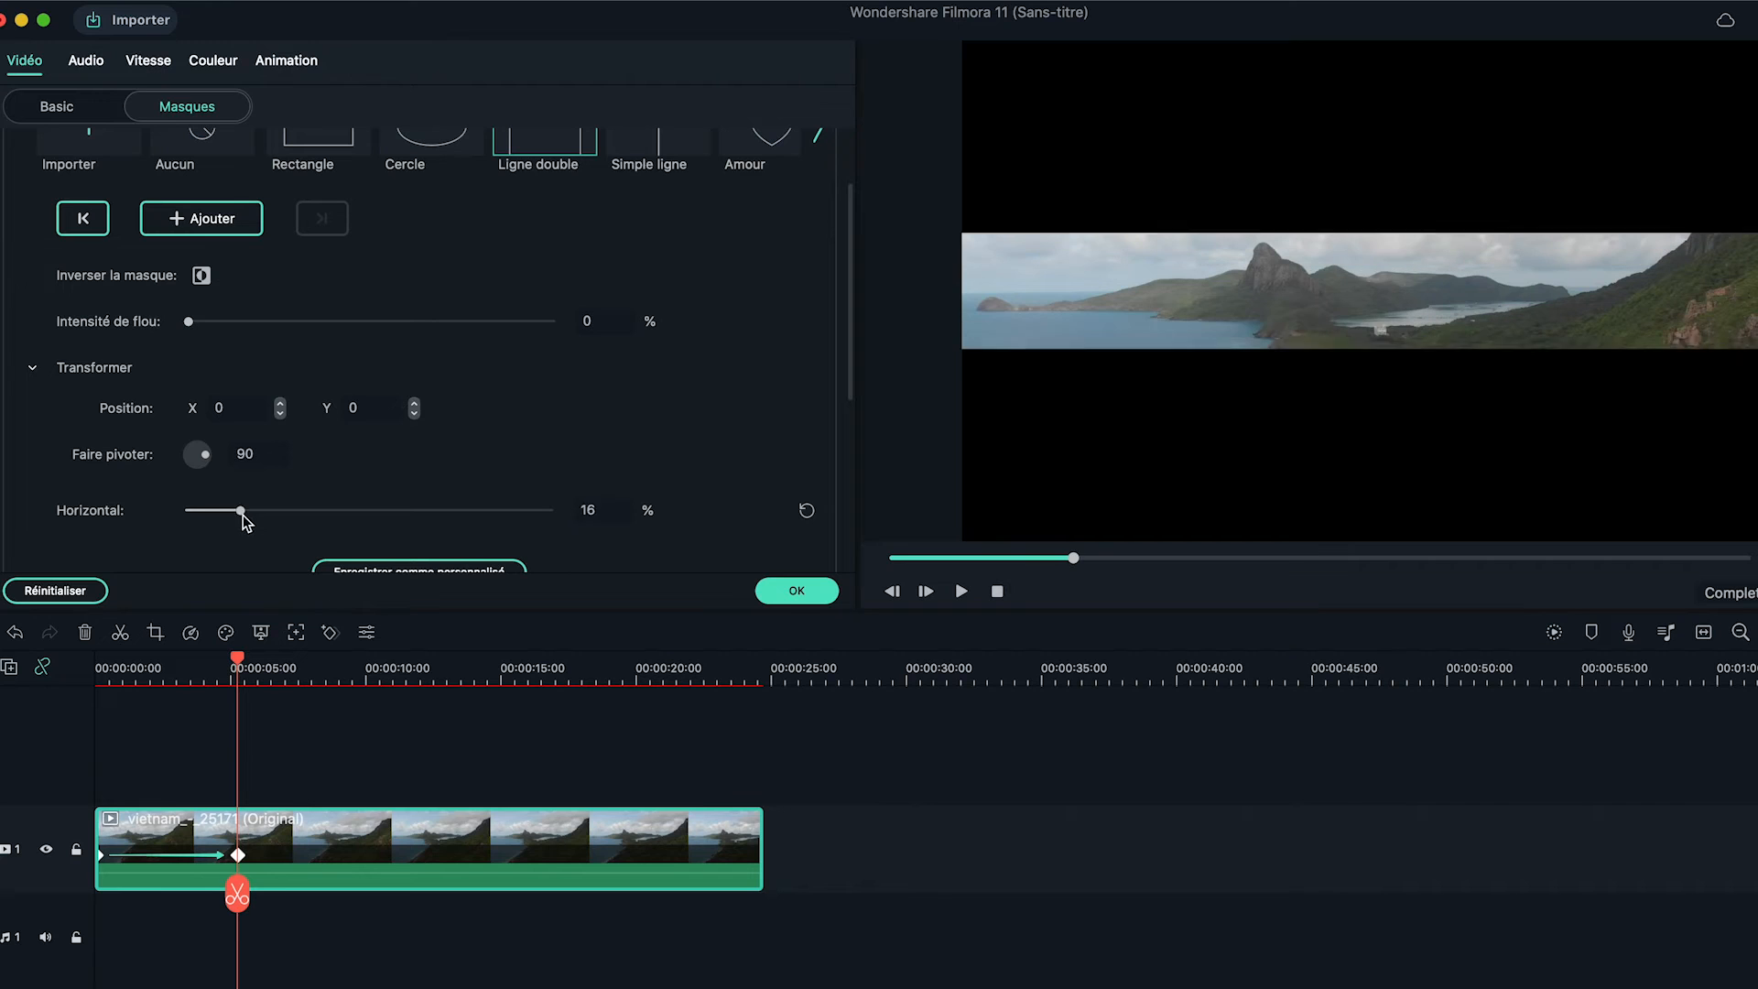
{"action": "left_click_drag", "start_coordinate": [244, 516], "coordinate": [364, 518]}
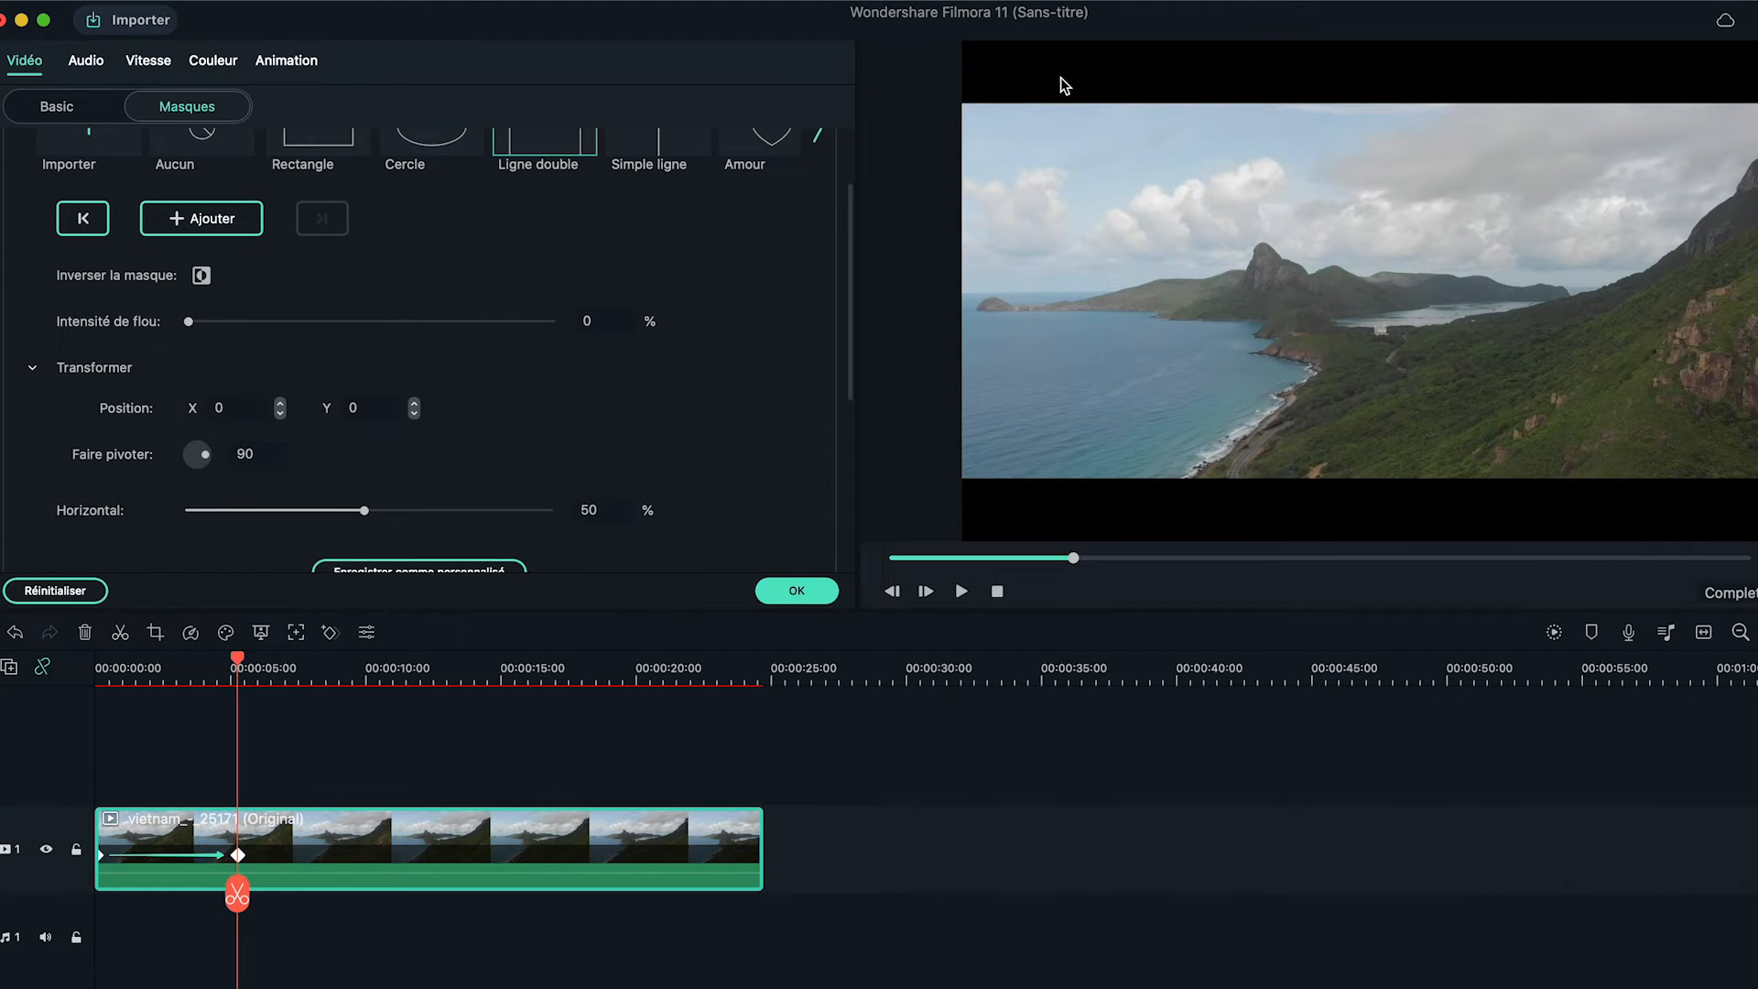
{"action": "left_click_drag", "start_coordinate": [368, 518], "coordinate": [437, 520]}
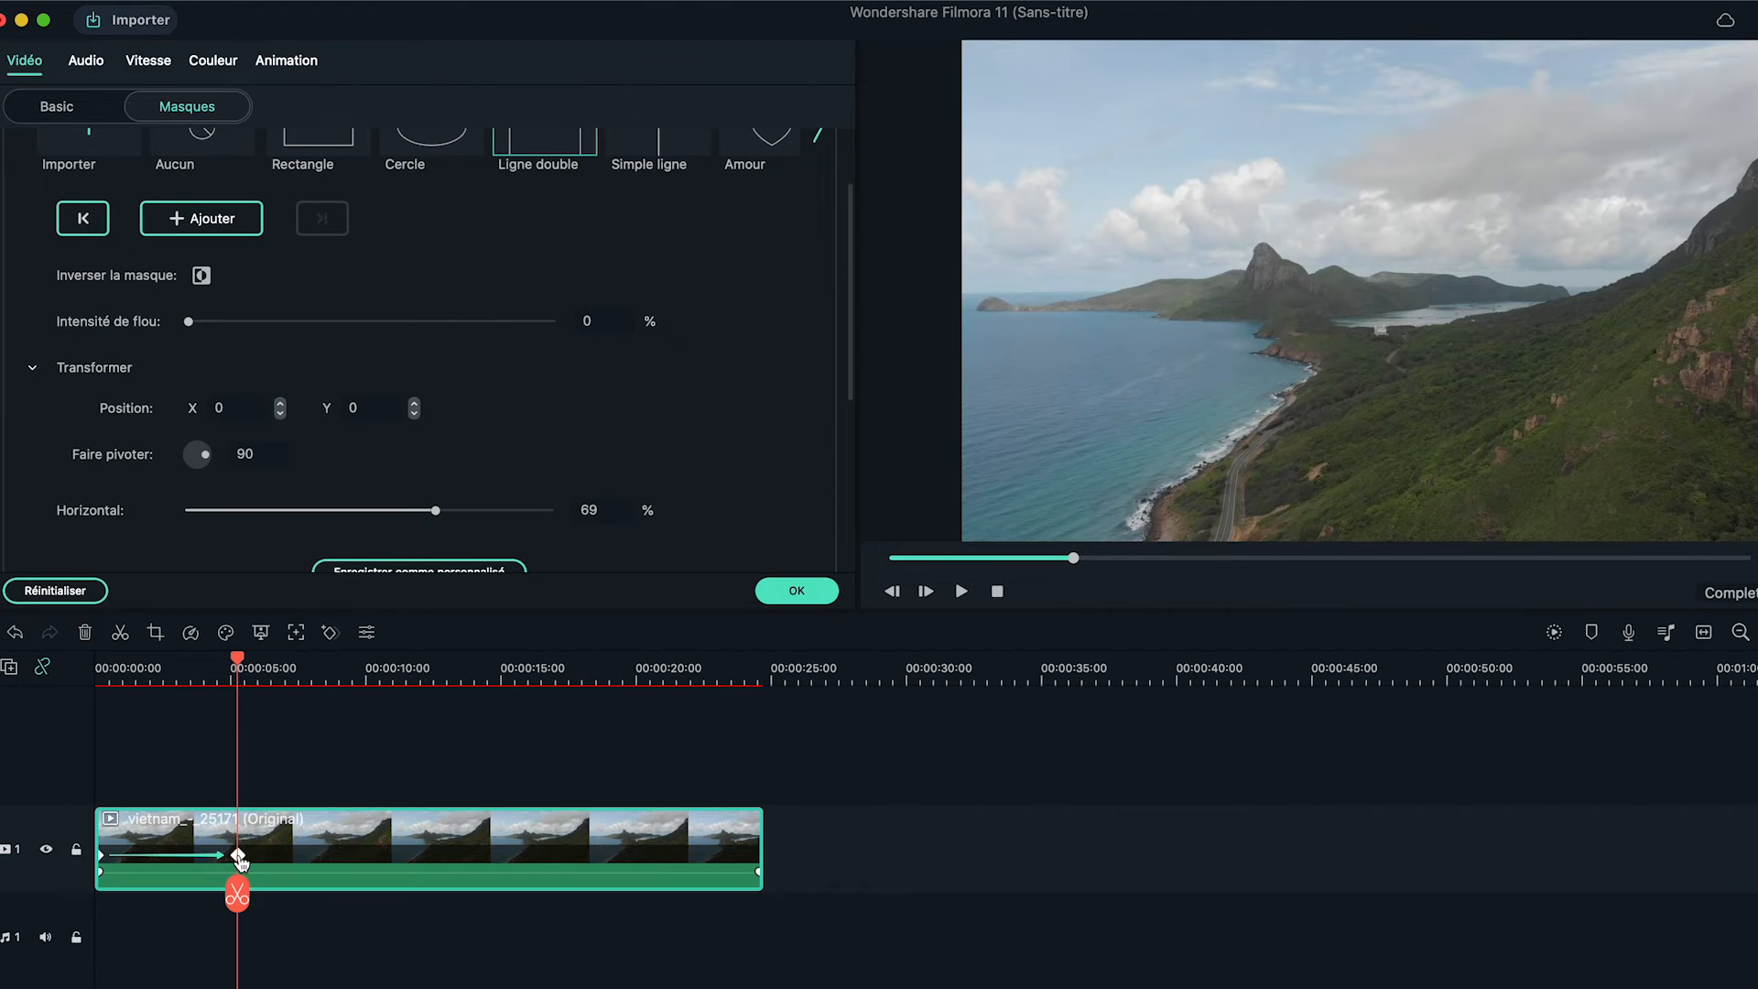
{"action": "left_click_drag", "start_coordinate": [237, 660], "coordinate": [14, 693]}
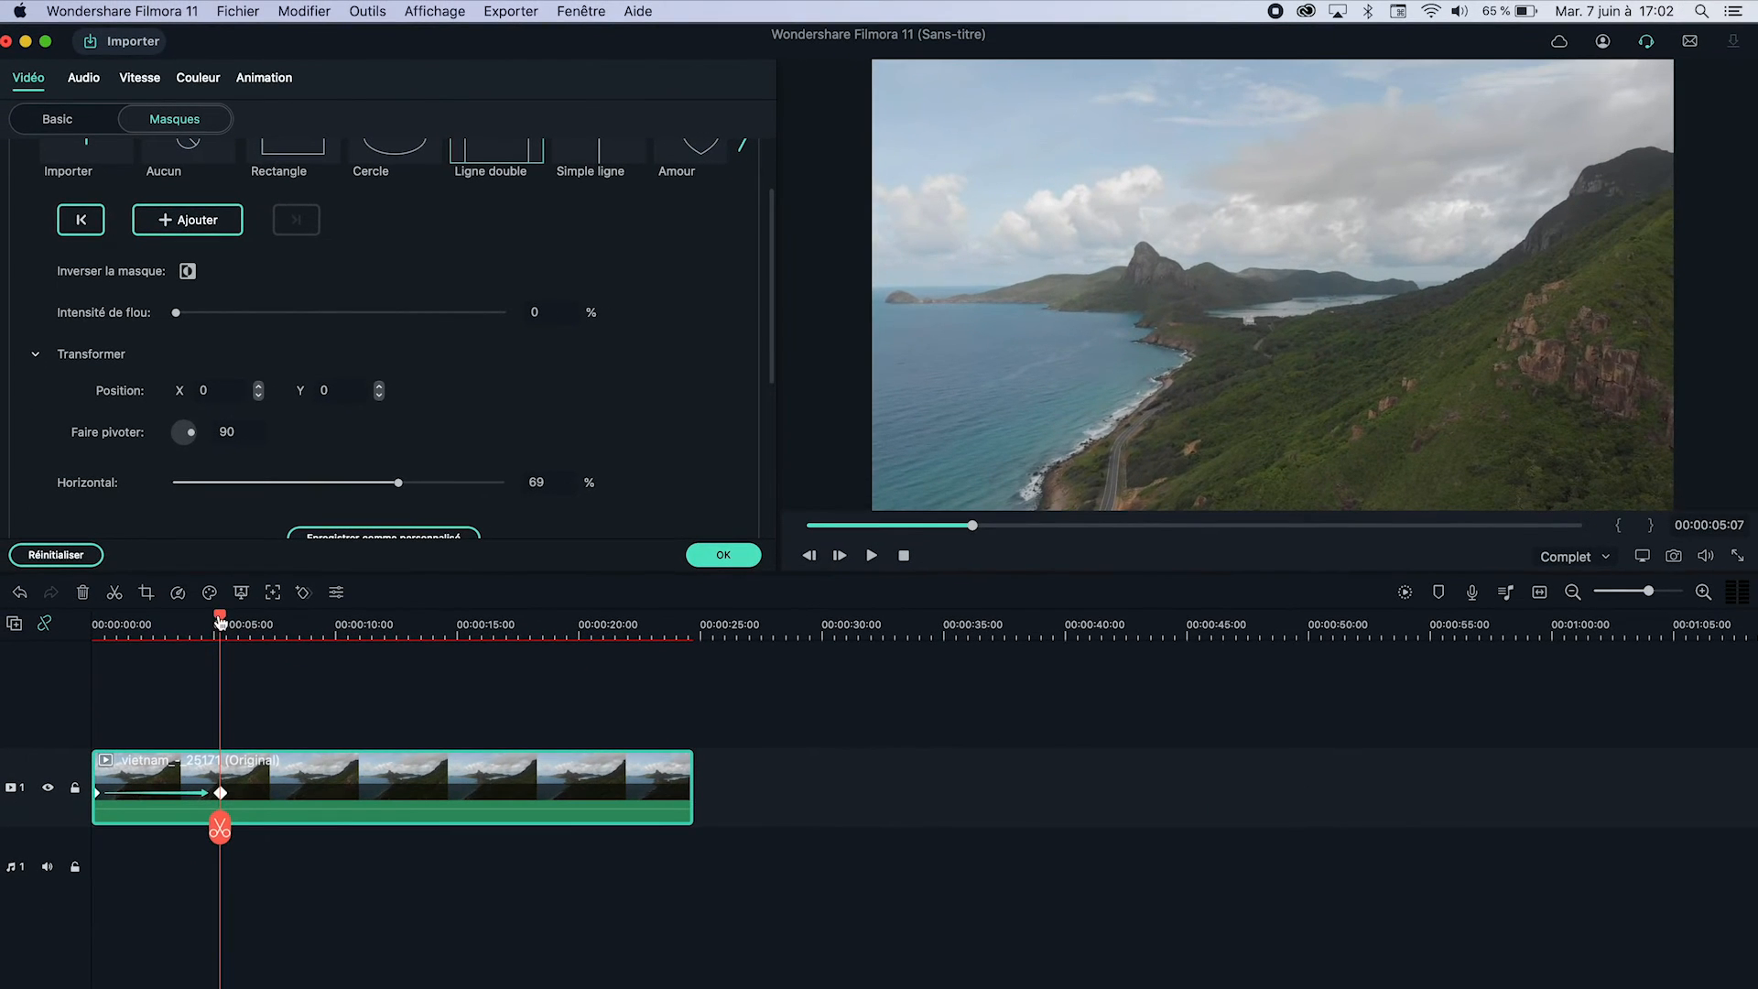
{"action": "key", "text": "space"}
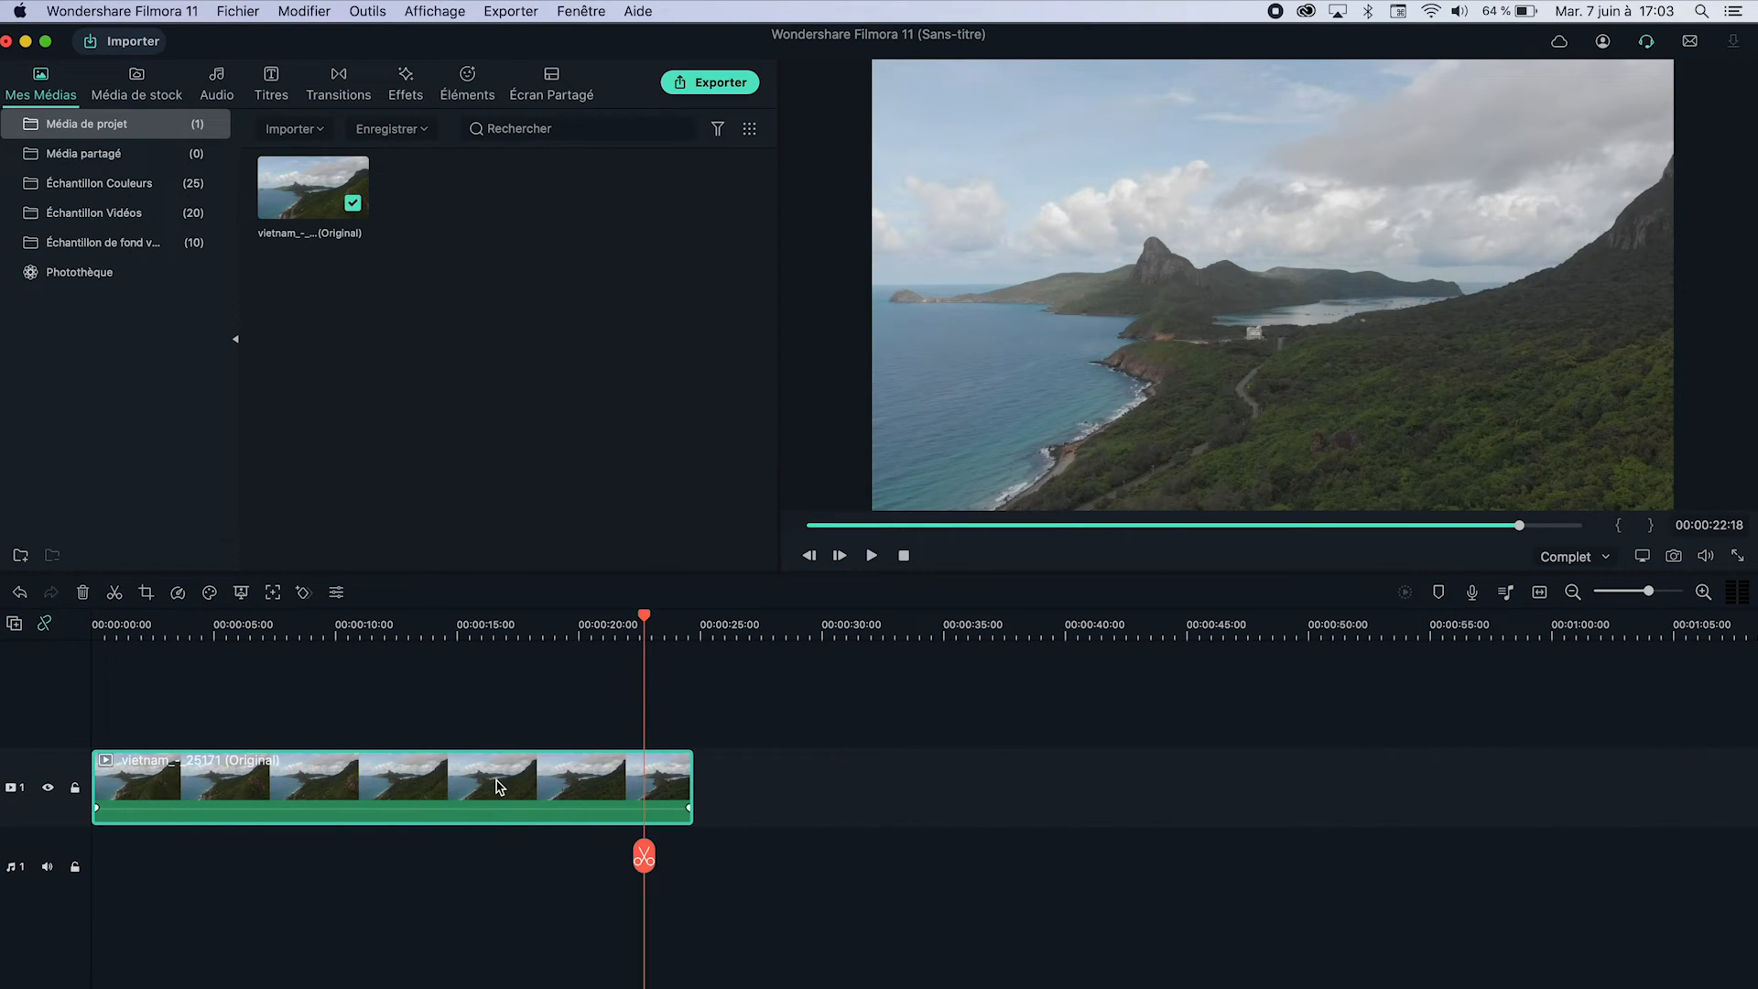
- Apply the Ligne double mask to the unmasked timeline clip and rotate the mask to 90 degrees
{"action": "double_click", "coordinate": [499, 785]}
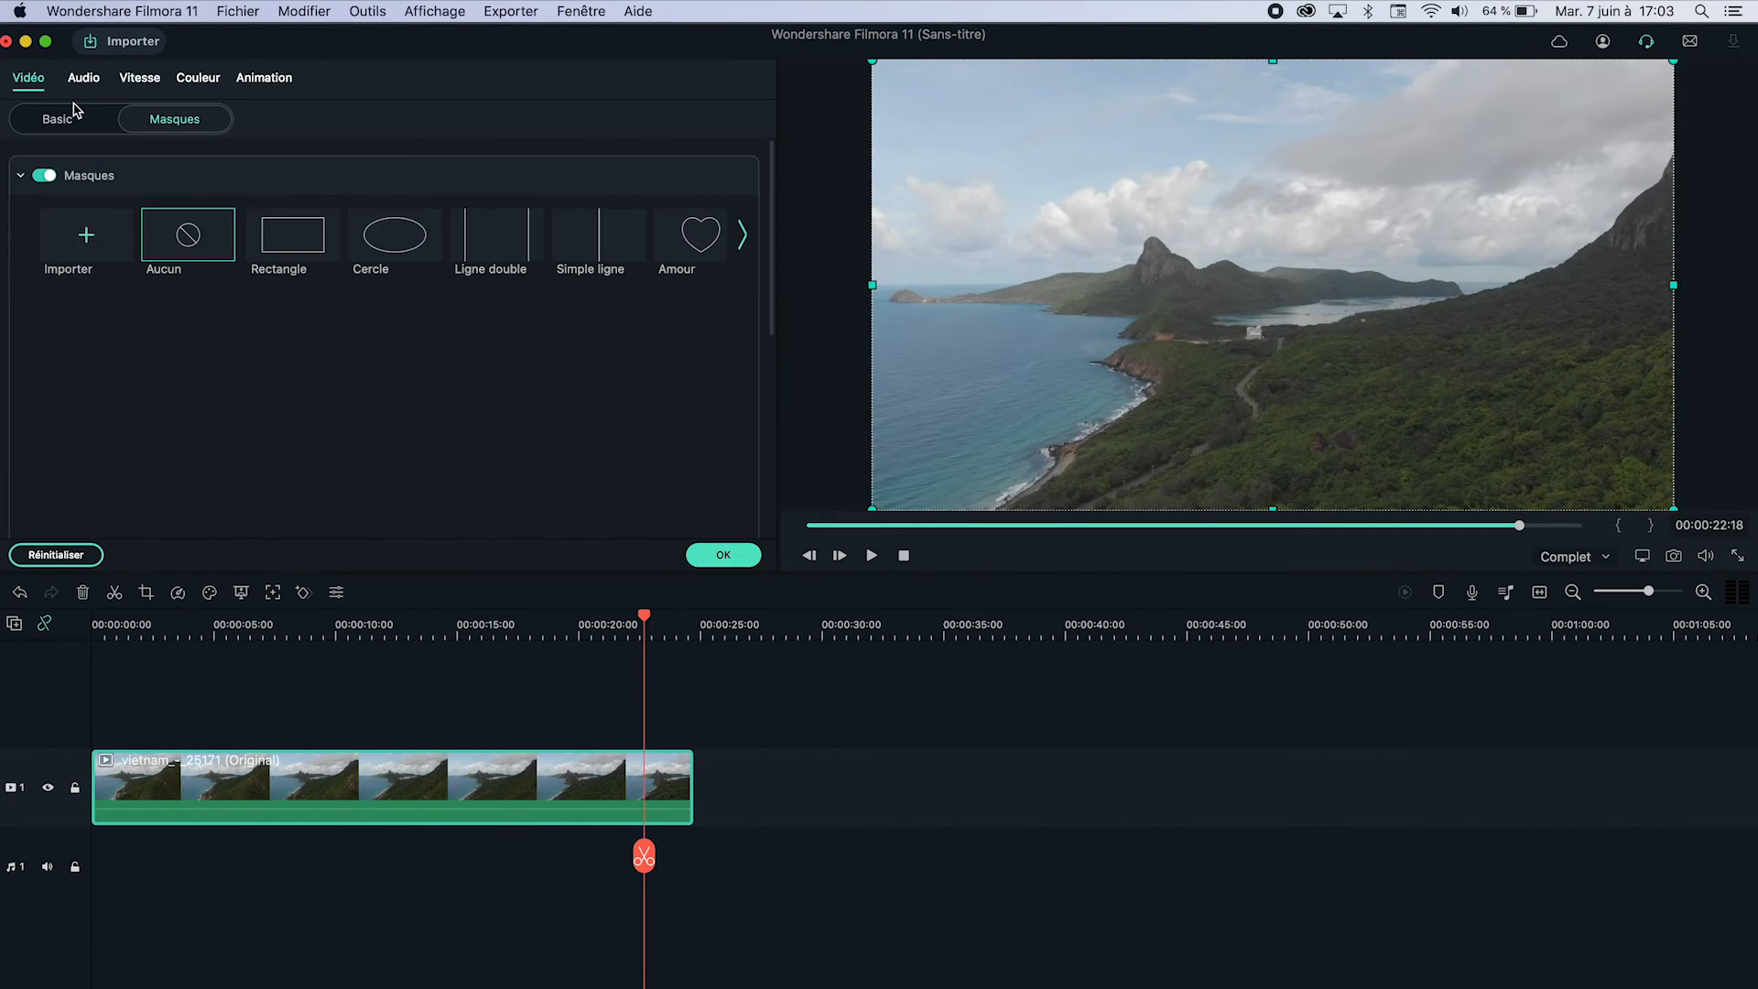
{"action": "left_click", "coordinate": [486, 263]}
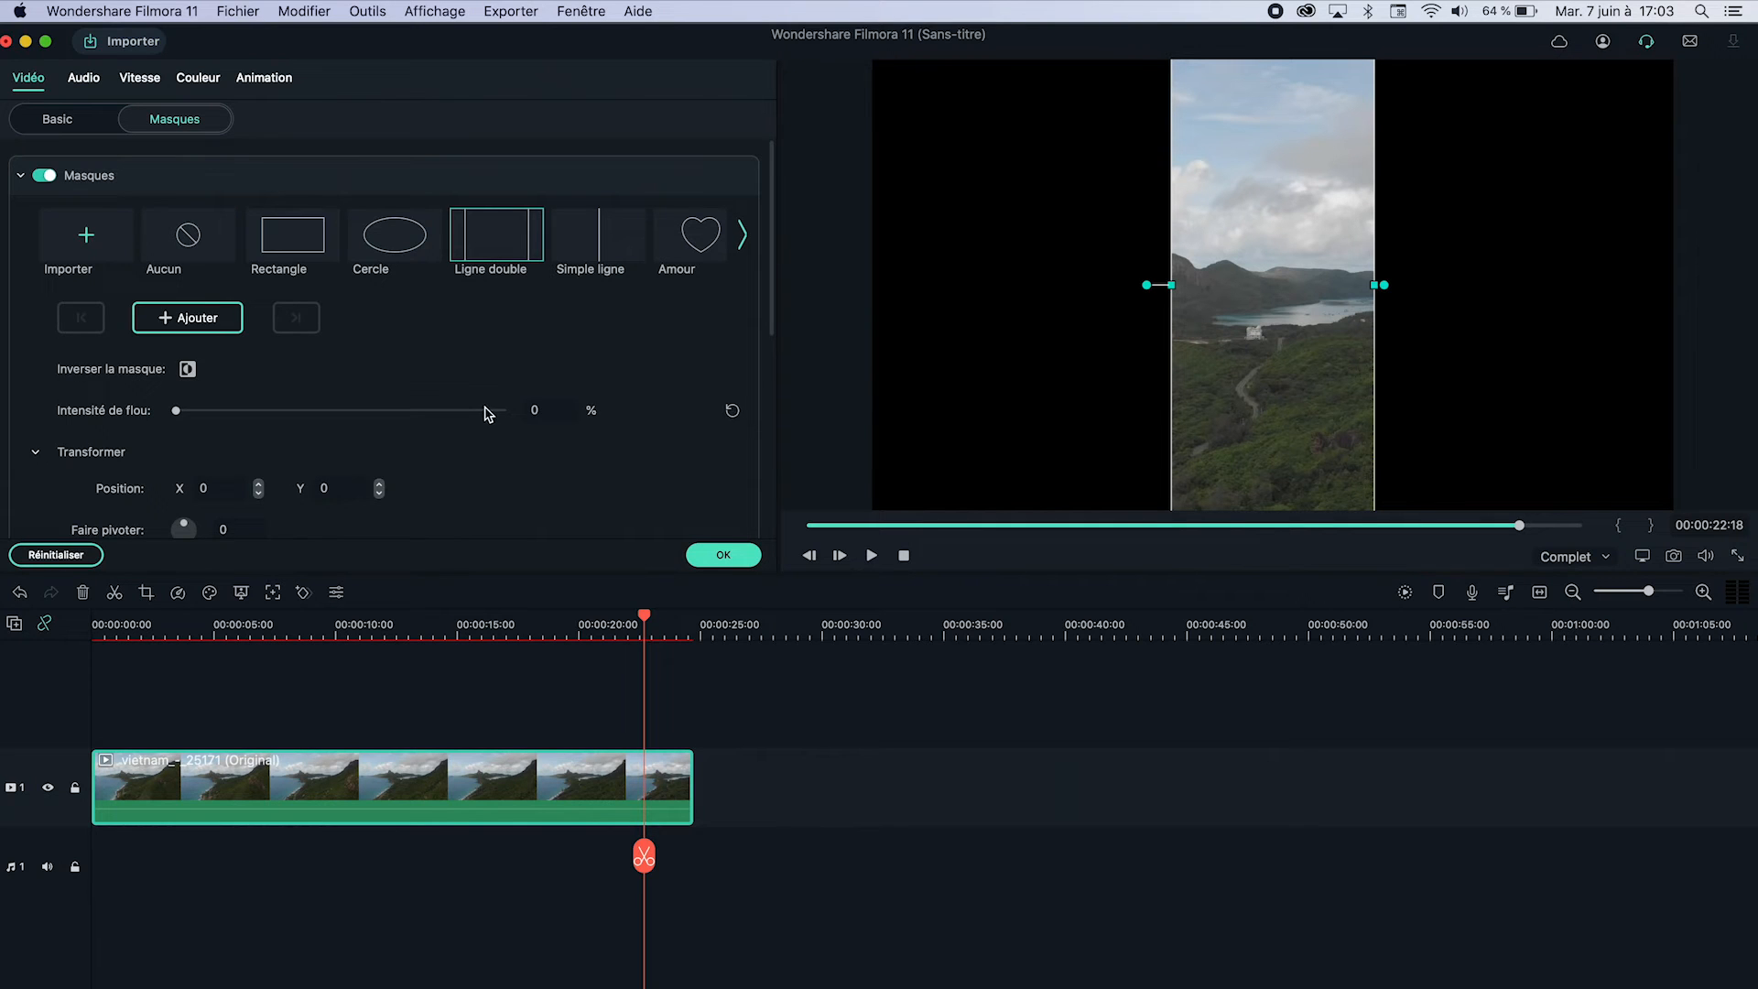
{"action": "scroll", "coordinate": [488, 414], "scroll_direction": "down", "scroll_amount": 2}
{"action": "left_click", "coordinate": [237, 466]}
{"action": "type", "text": "90"}
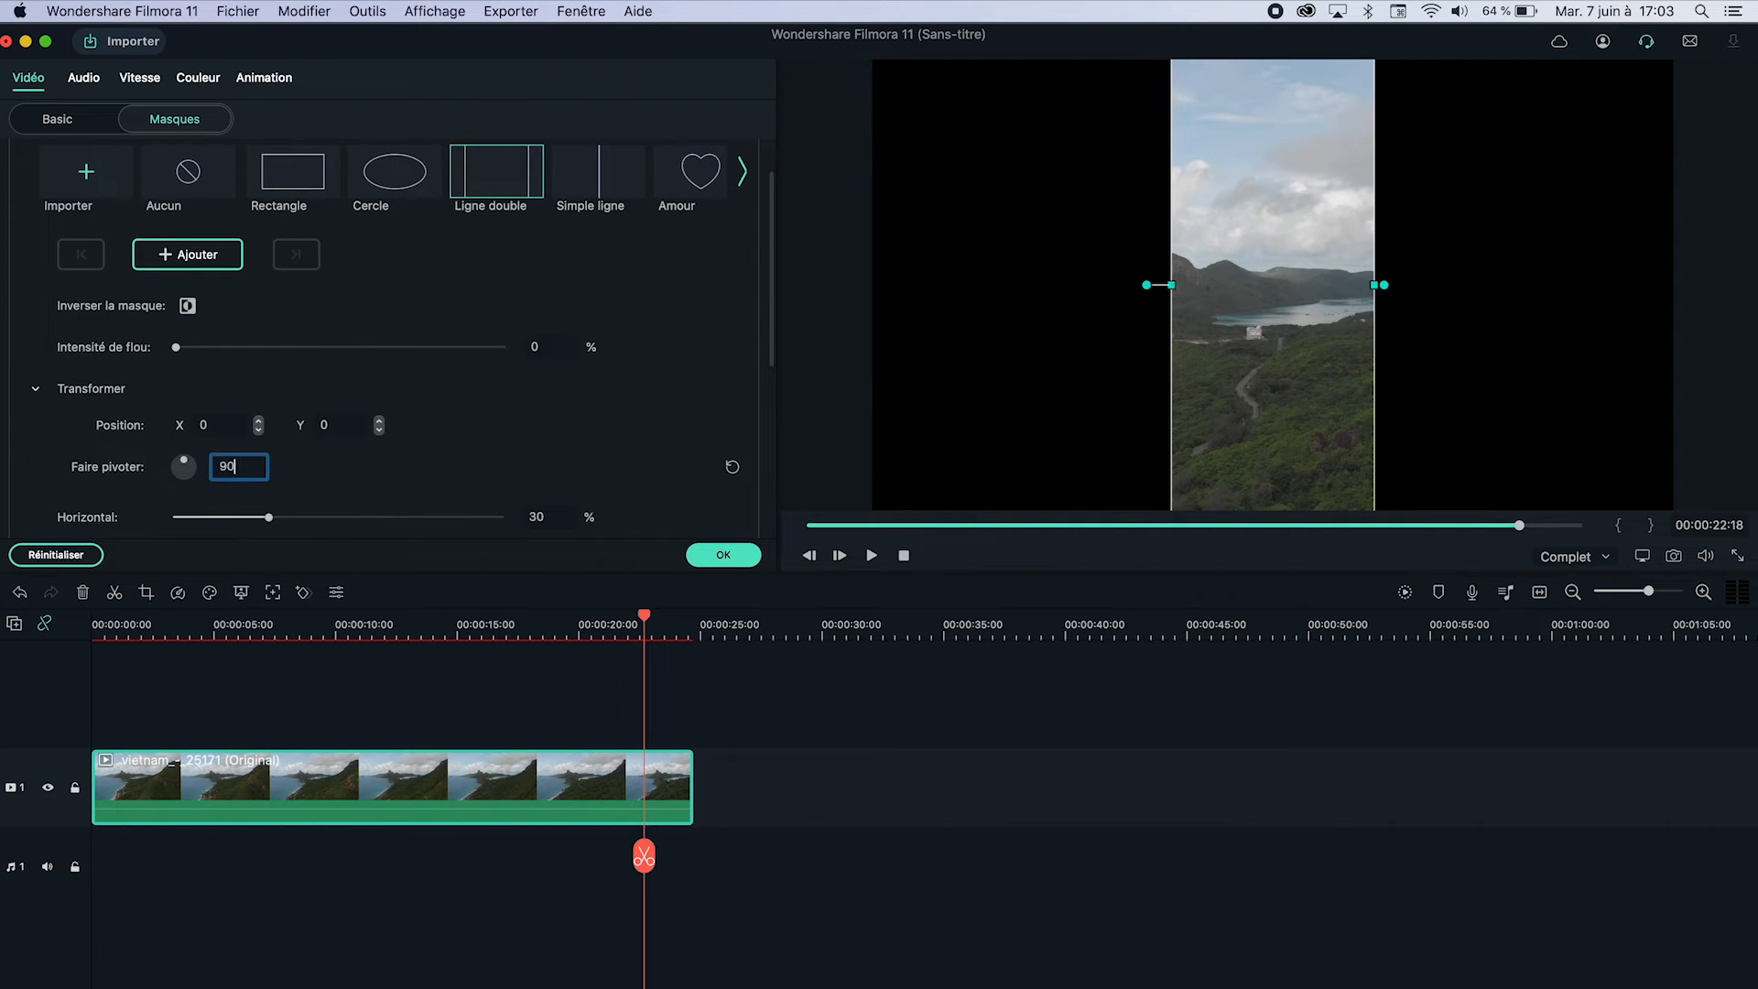
{"action": "key", "text": "Return"}
- Keyframe the mask at 68% horizontal at 00:00:18:21, and close it fully at the clip's end
{"action": "left_click_drag", "start_coordinate": [644, 623], "coordinate": [551, 623]}
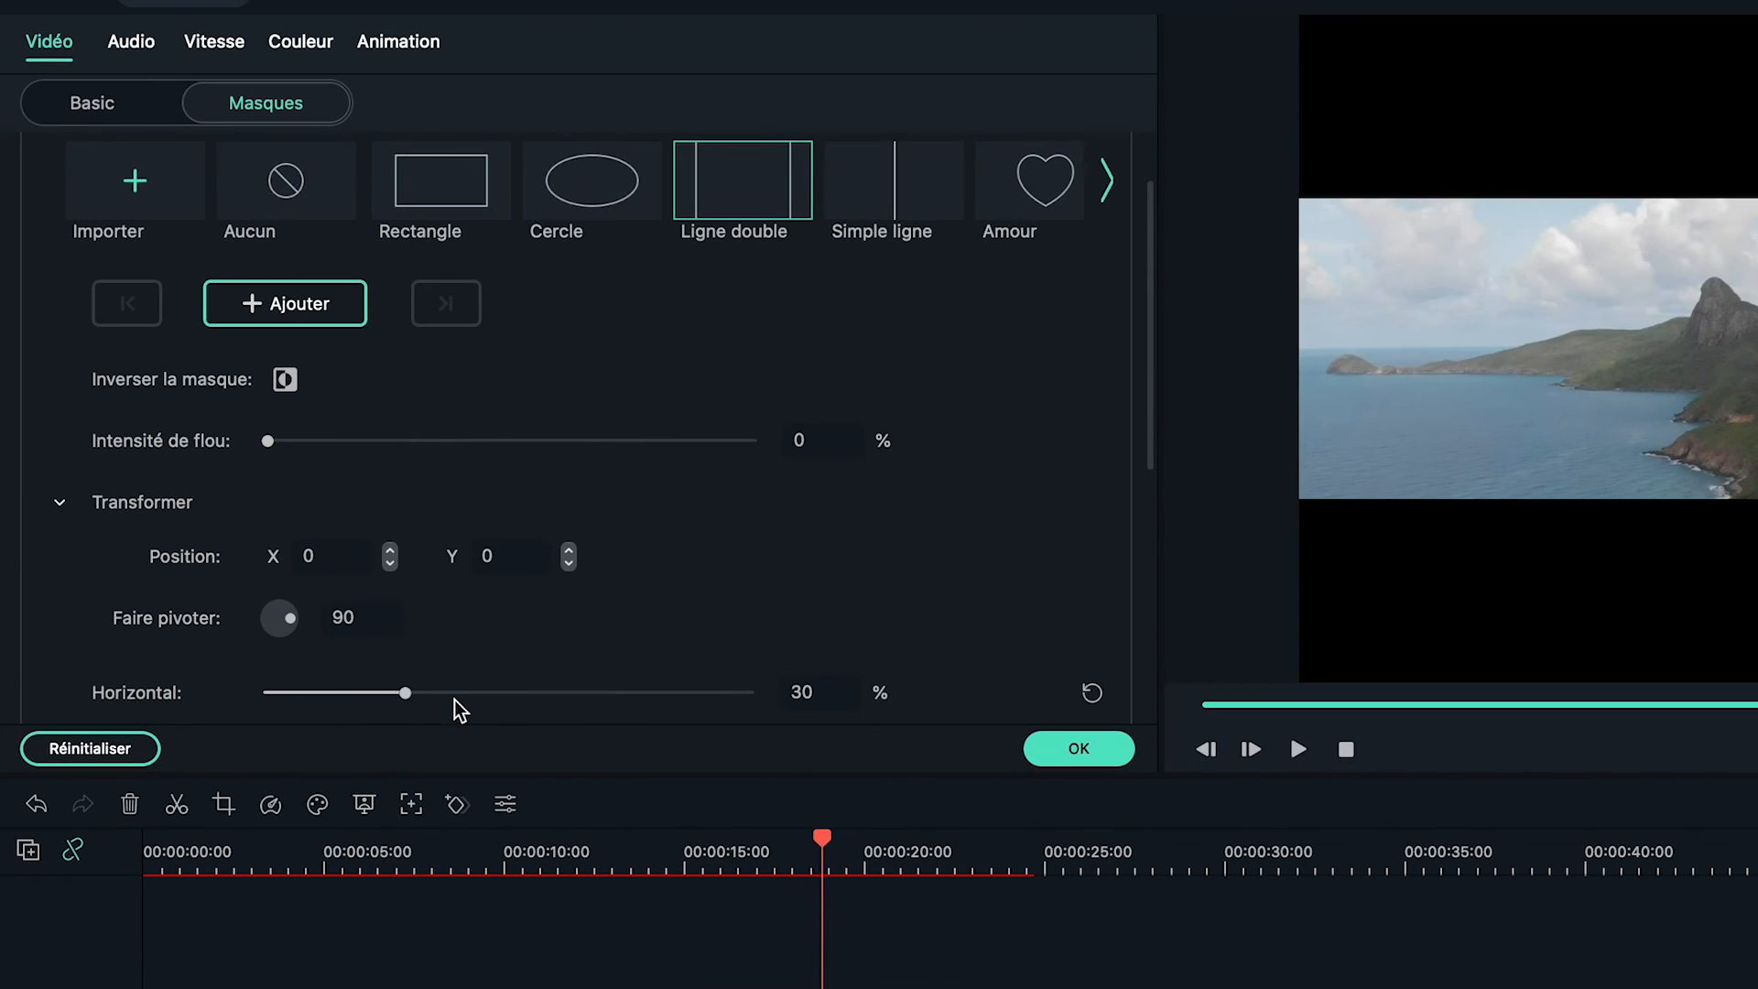
{"action": "left_click_drag", "start_coordinate": [408, 698], "coordinate": [582, 698]}
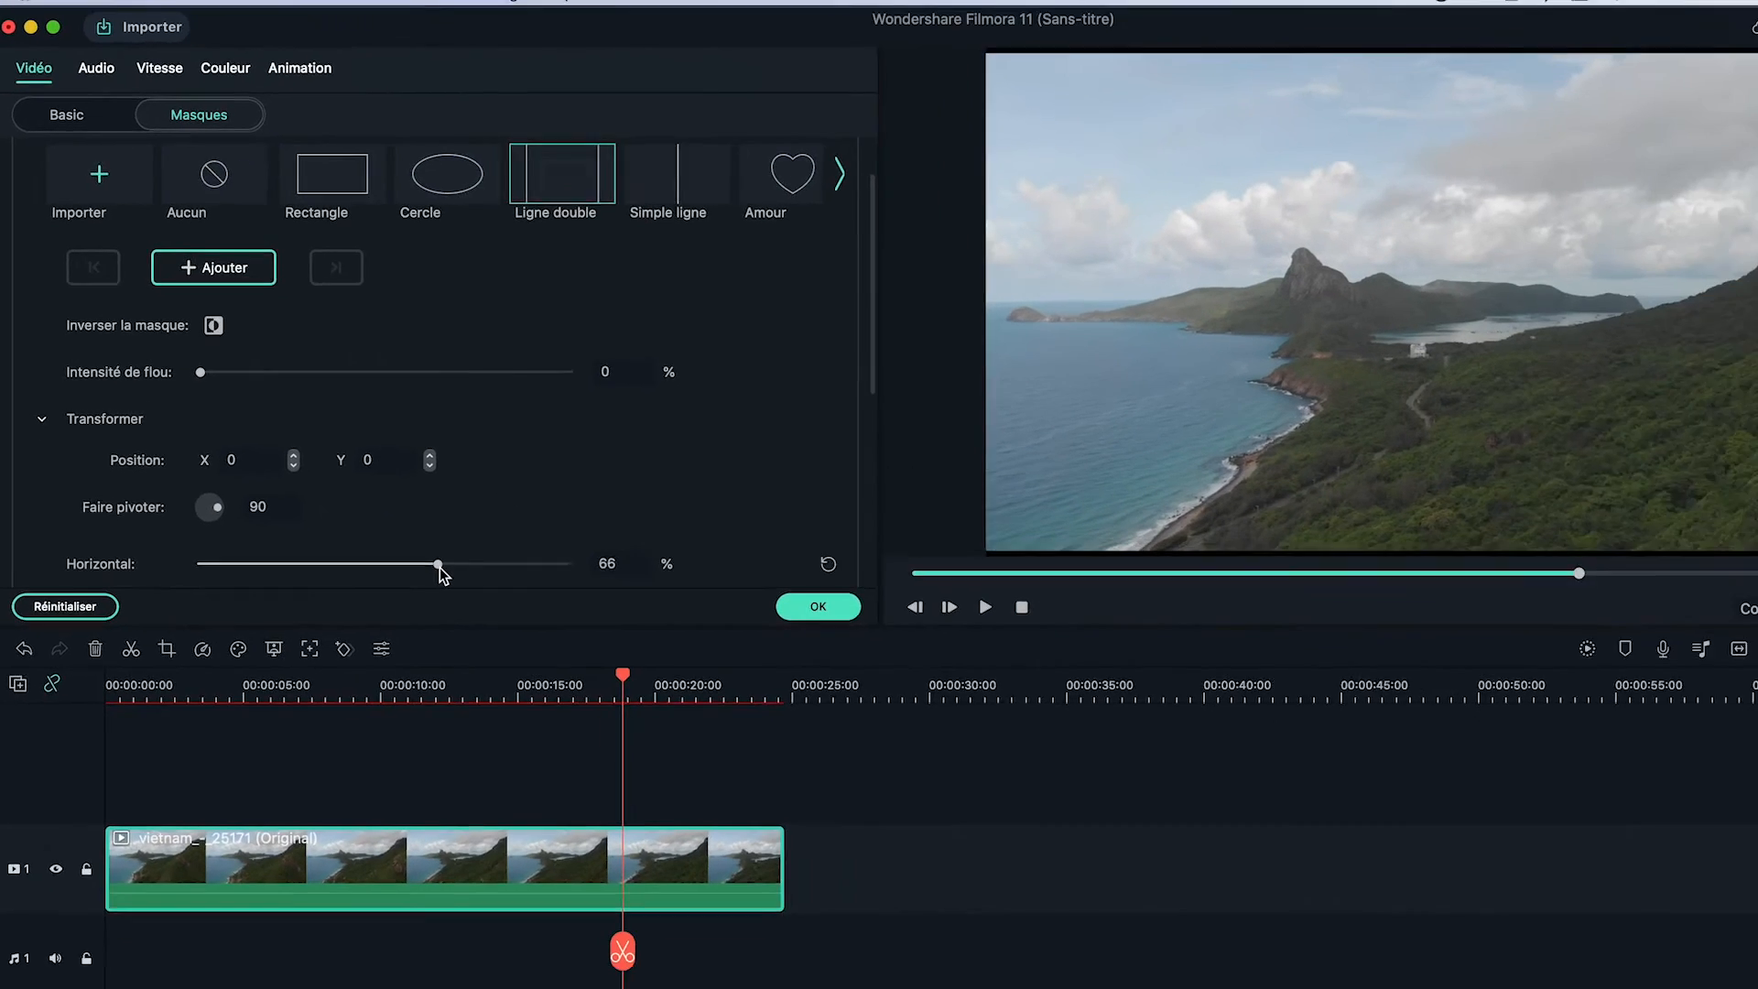
{"action": "left_click_drag", "start_coordinate": [440, 568], "coordinate": [447, 570]}
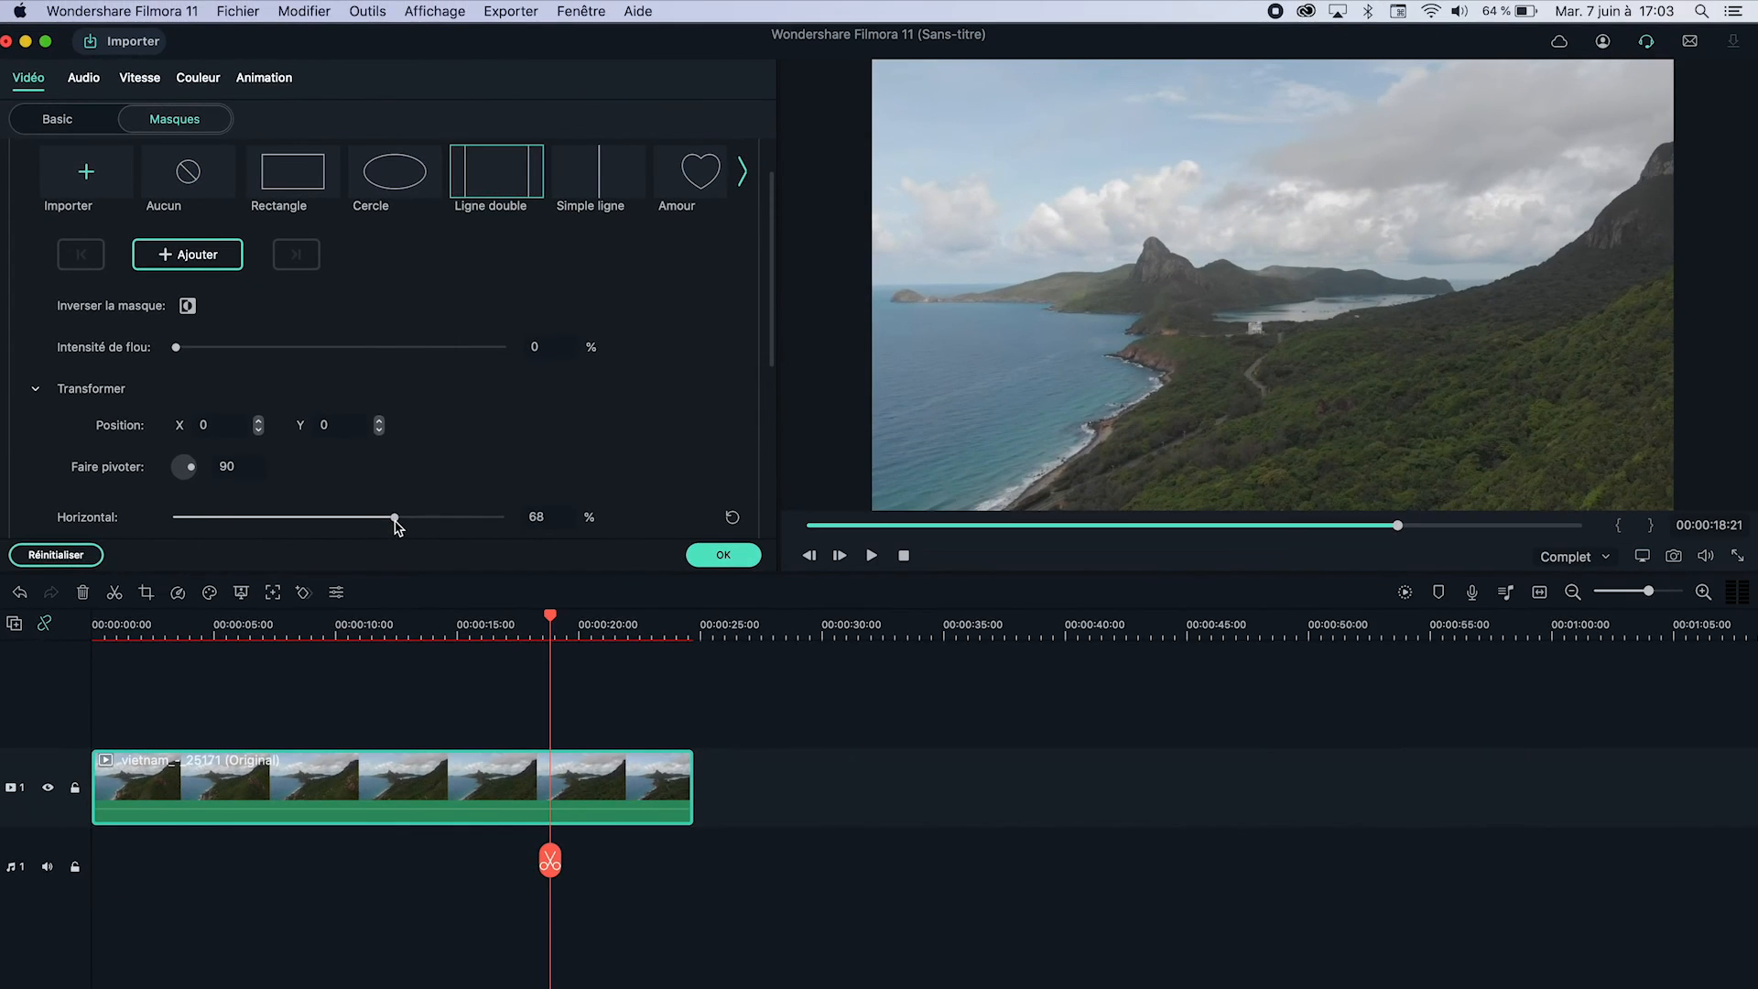
{"action": "left_click", "coordinate": [194, 256]}
{"action": "left_click_drag", "start_coordinate": [551, 615], "coordinate": [691, 619]}
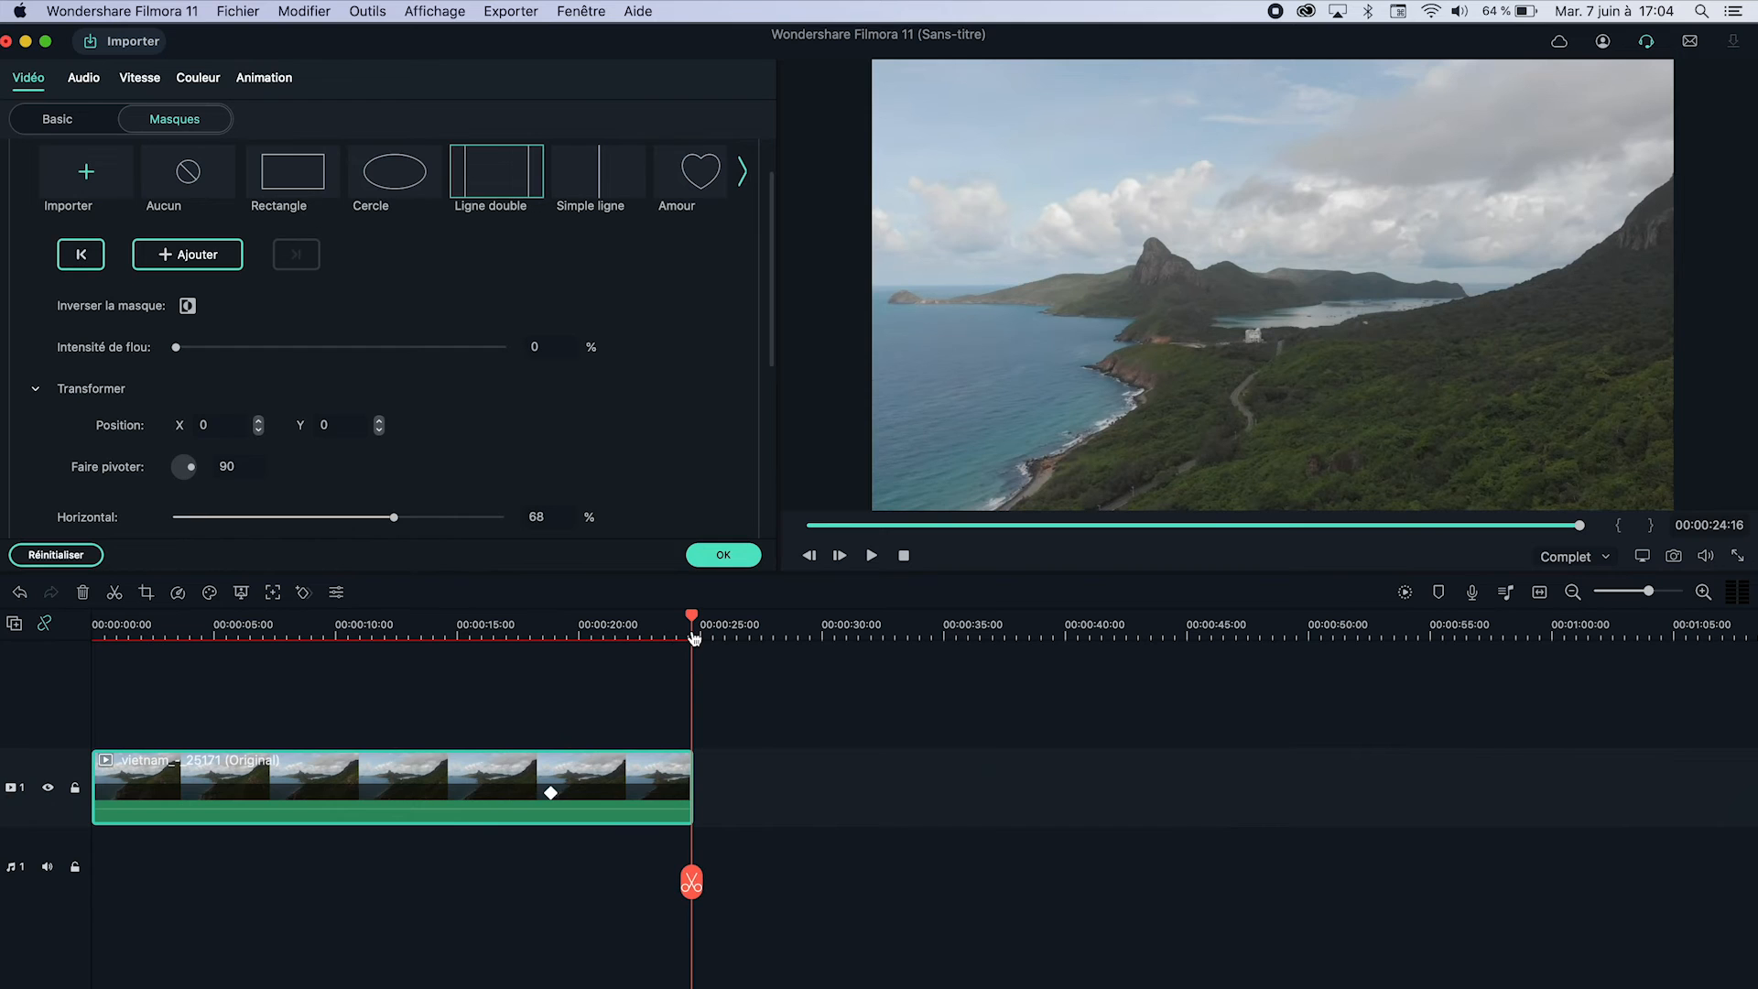
{"action": "left_click_drag", "start_coordinate": [395, 518], "coordinate": [113, 524]}
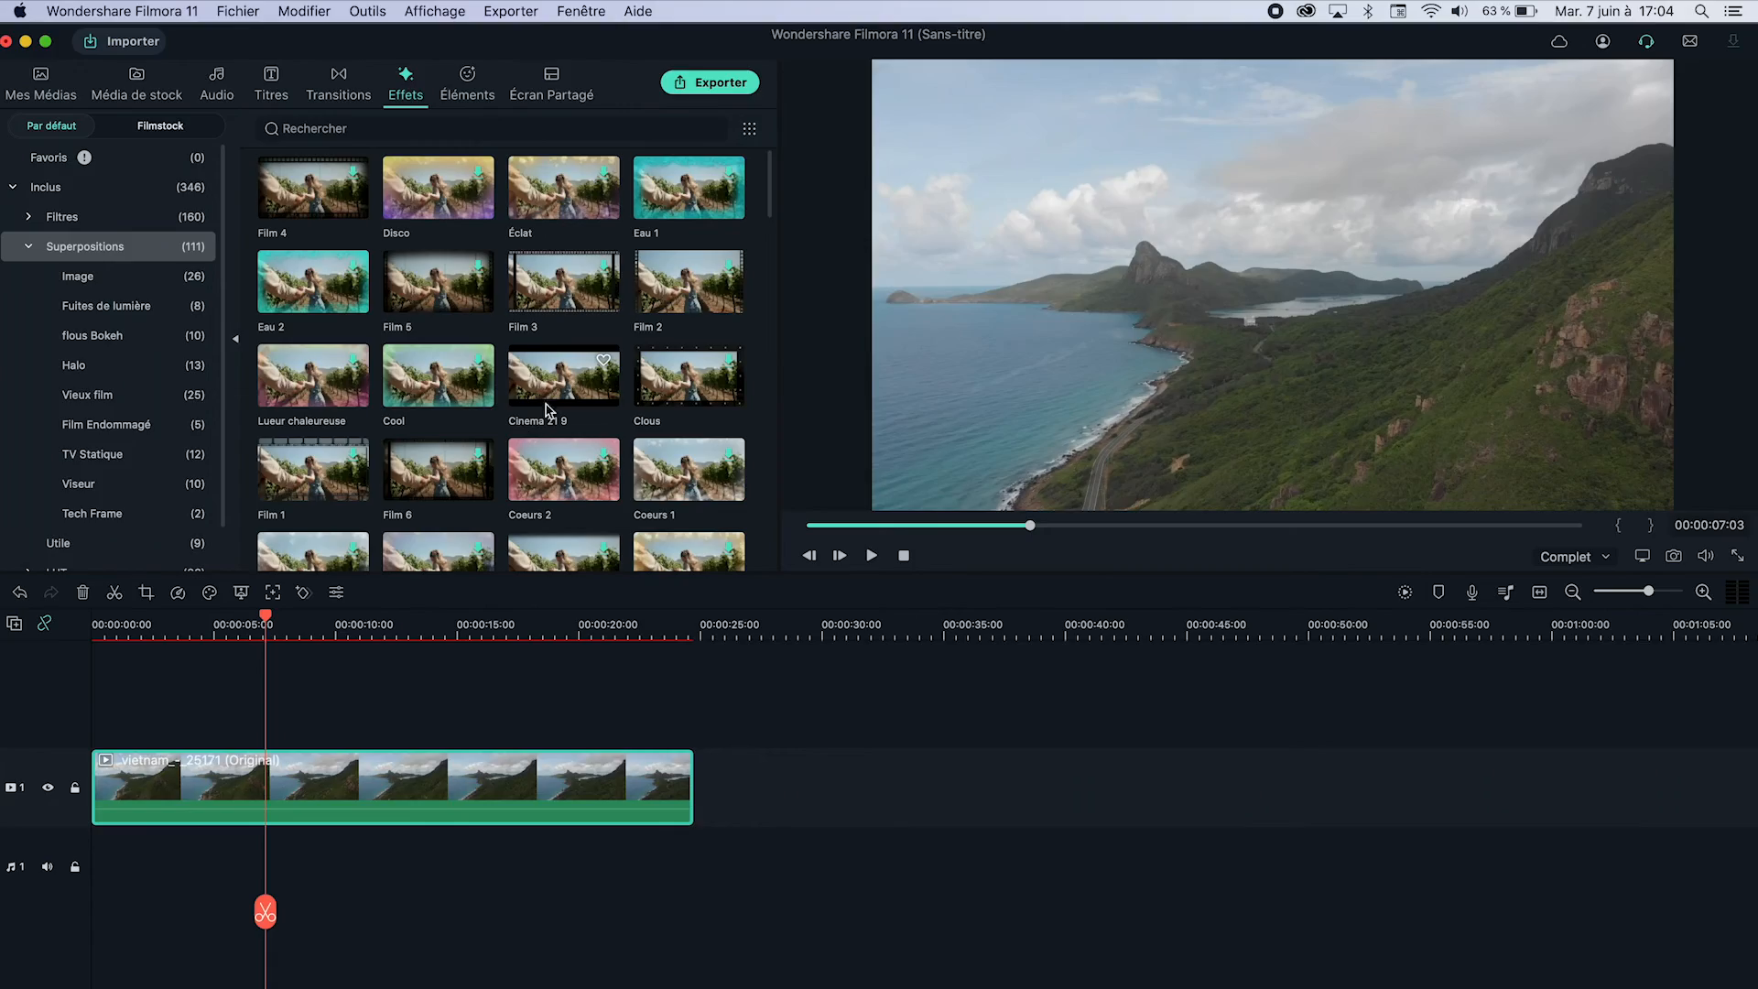
- Add the Cinema 21 9 overlay above the clip, stretch it over the clip's full length and play the video from the start
{"action": "left_click", "coordinate": [557, 404]}
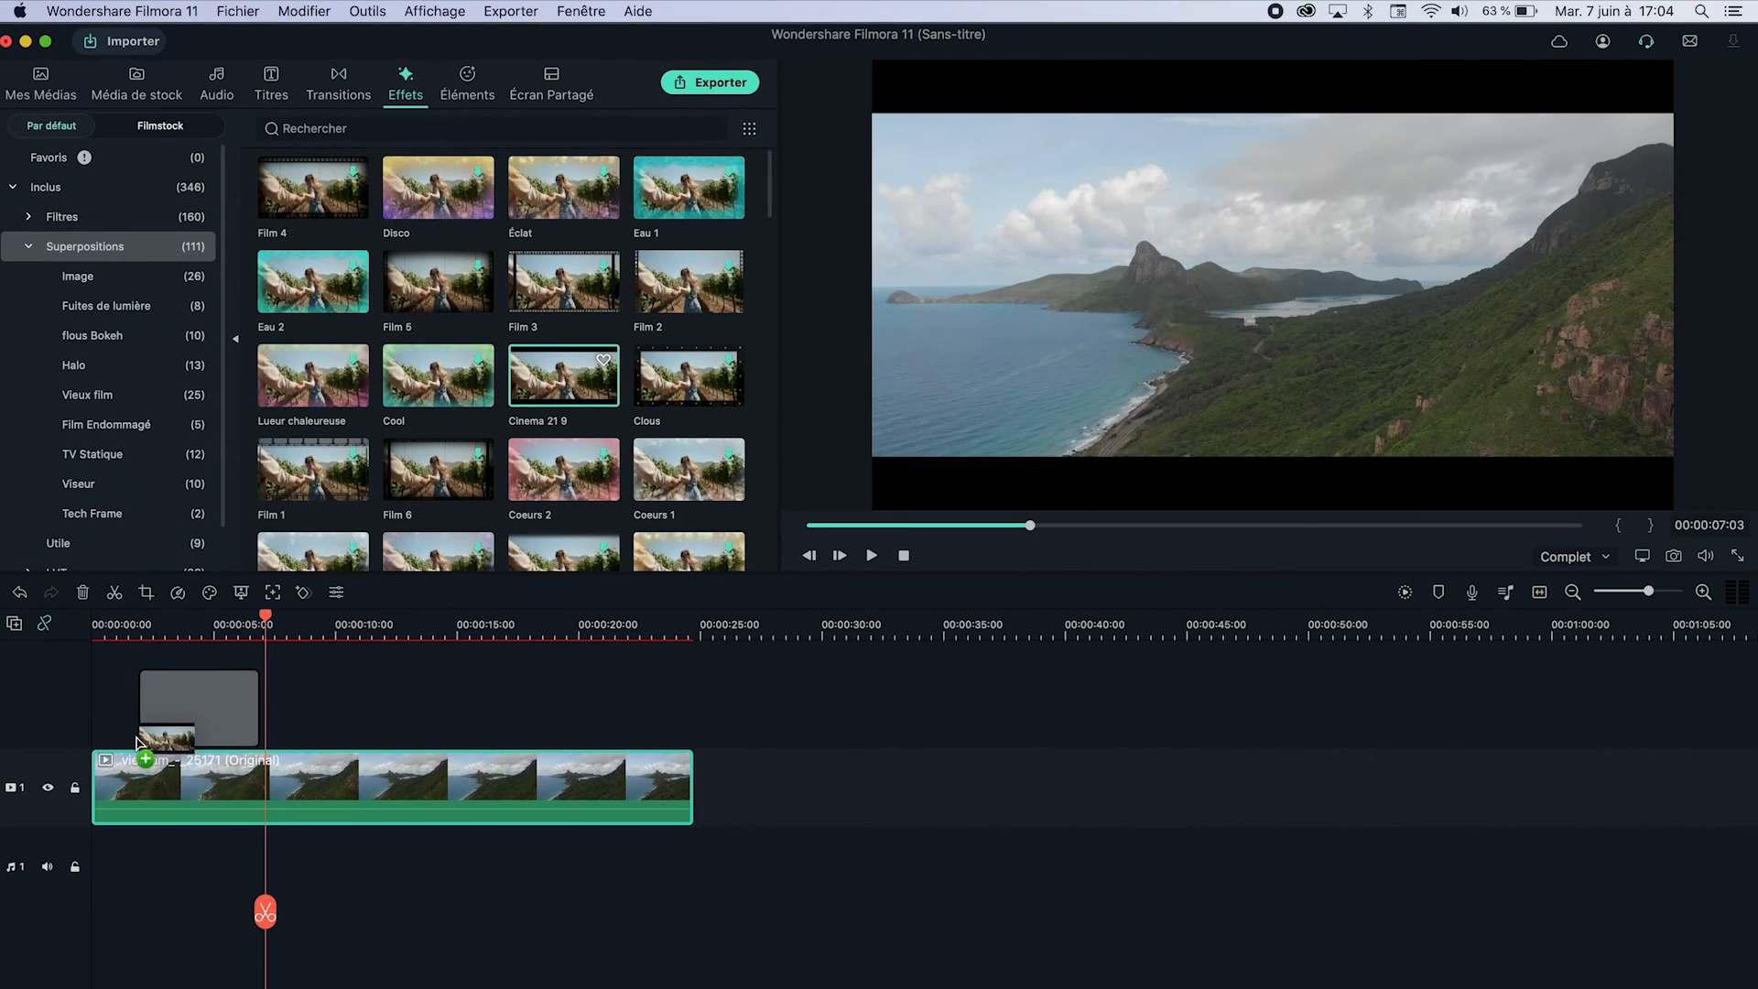
{"action": "left_click_drag", "start_coordinate": [191, 737], "coordinate": [685, 719]}
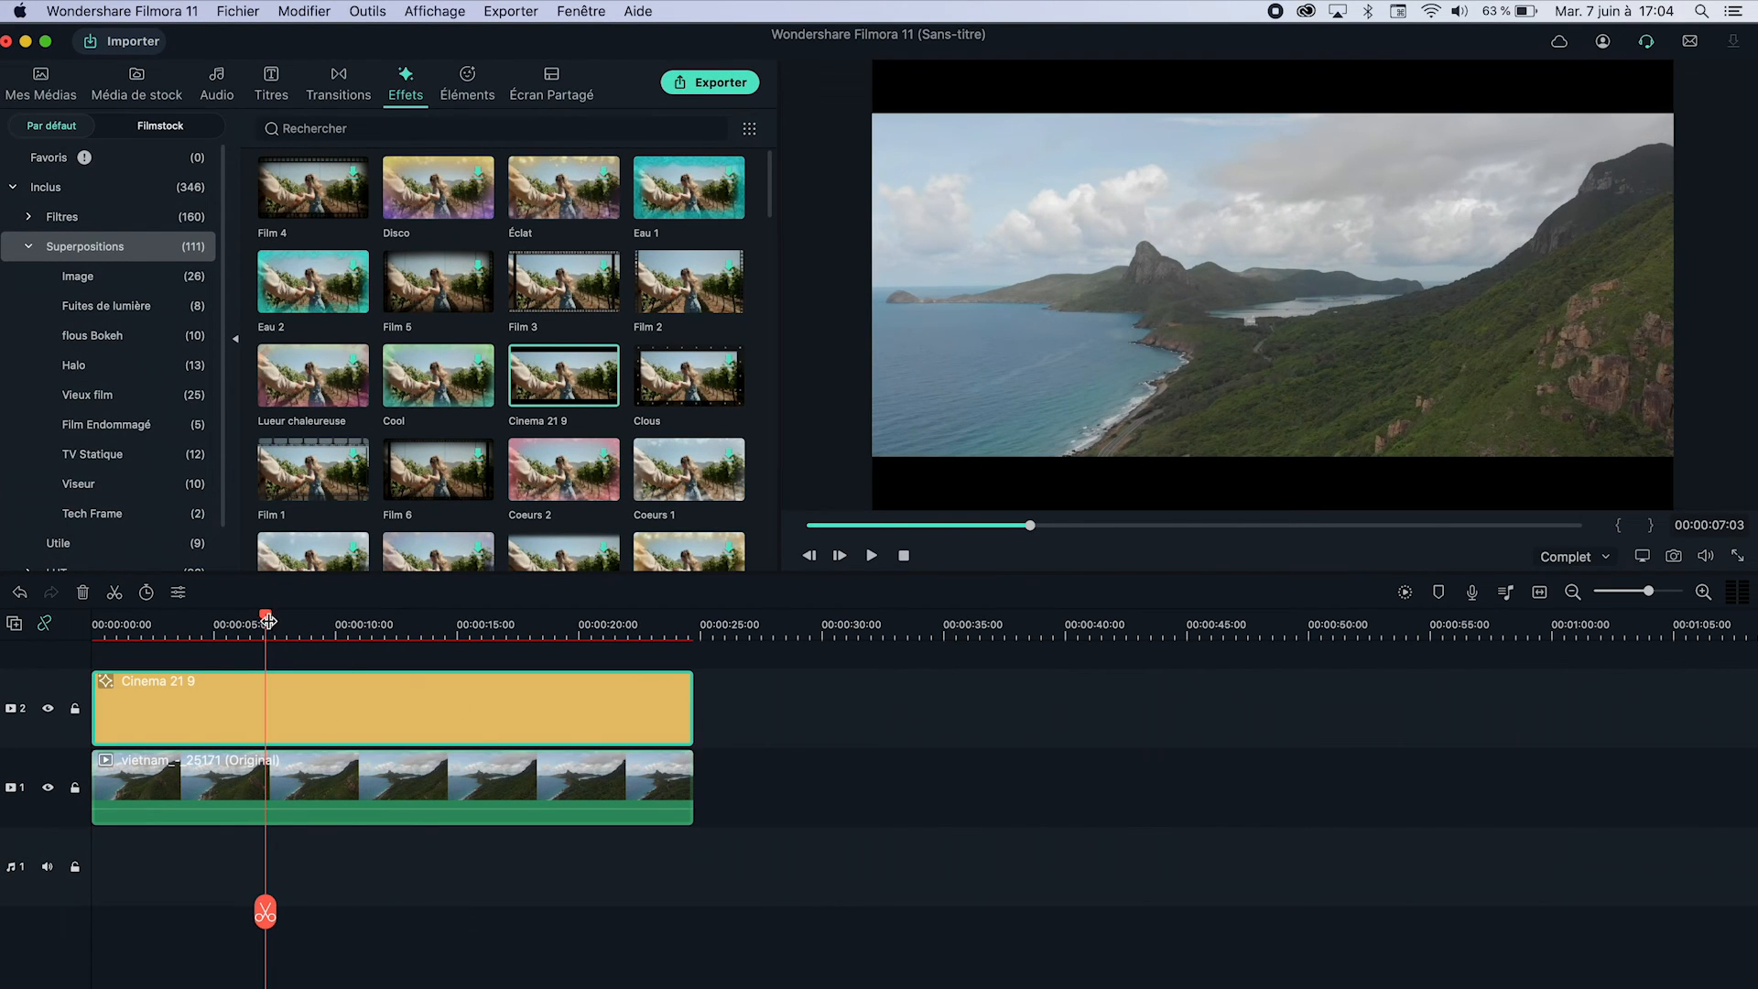
{"action": "left_click_drag", "start_coordinate": [0, 636], "coordinate": [2, 636]}
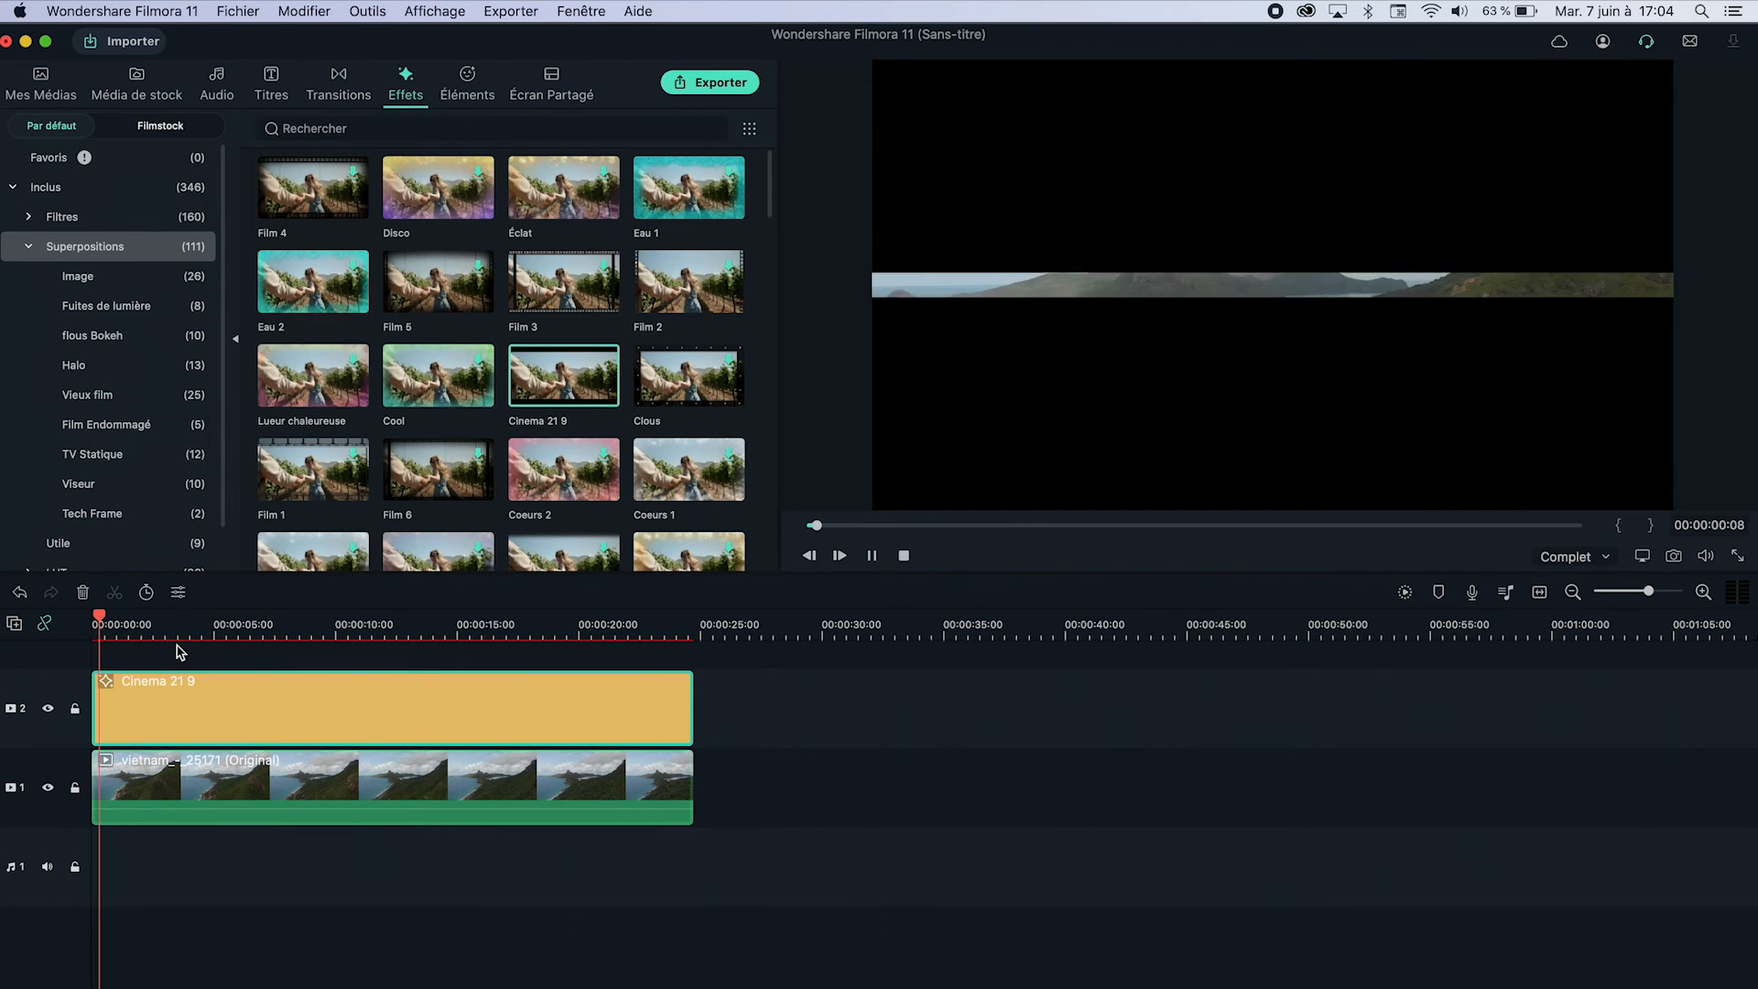